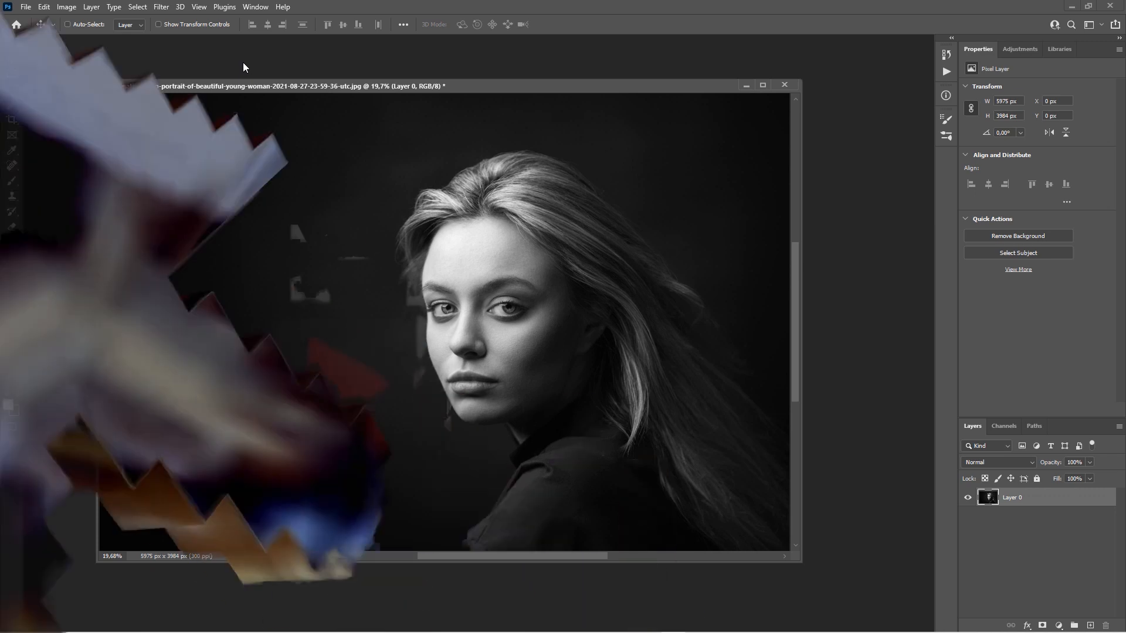
Choose the freehand Lasso Tool from the toolbar's lasso group.
{"action": "left_click_drag", "start_coordinate": [364, 86], "coordinate": [362, 86]}
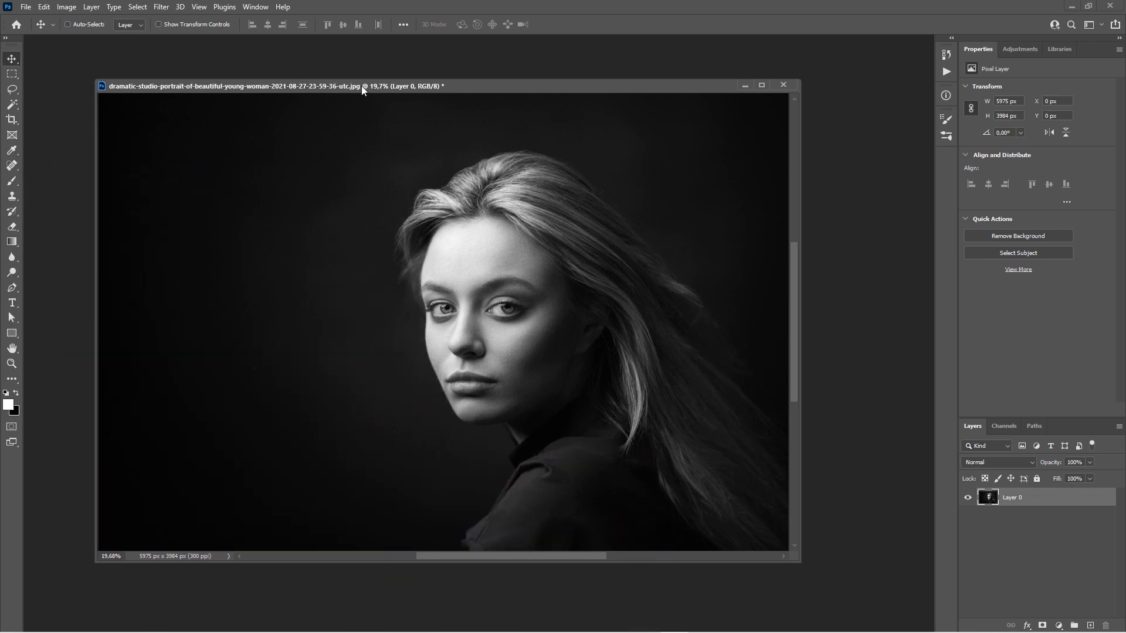
{"action": "left_click", "coordinate": [16, 90]}
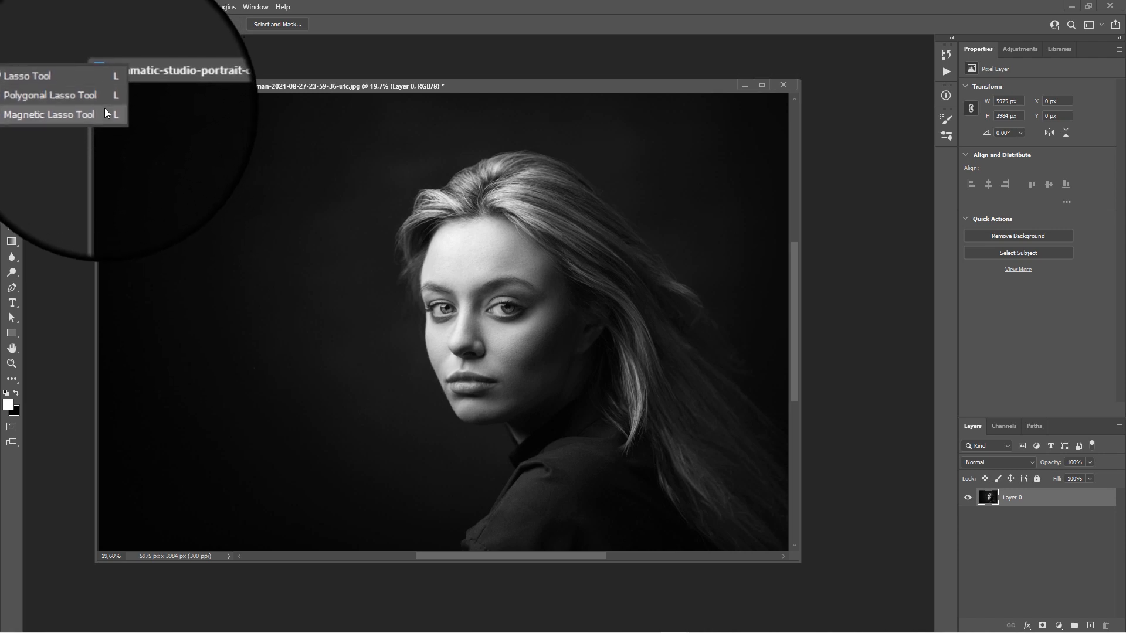
{"action": "left_click", "coordinate": [146, 91]}
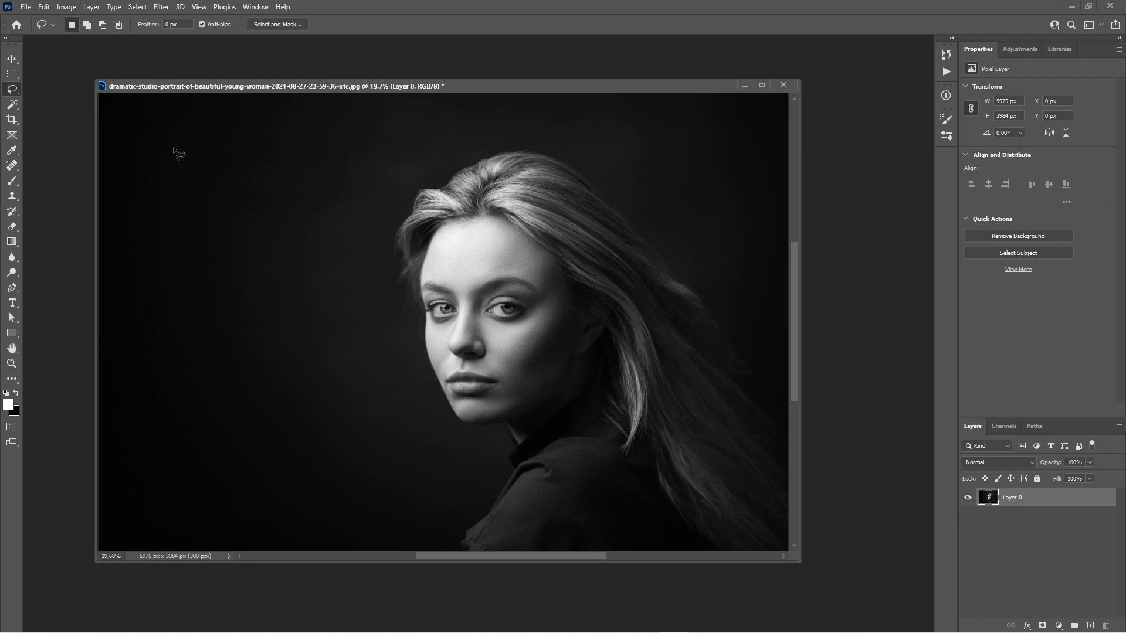
{"action": "mouse_move", "coordinate": [402, 145]}
{"action": "left_mouse_down"}
{"action": "mouse_move", "coordinate": [327, 161]}
{"action": "mouse_move", "coordinate": [313, 186]}
{"action": "mouse_move", "coordinate": [313, 210]}
{"action": "mouse_move", "coordinate": [346, 240]}
{"action": "mouse_move", "coordinate": [375, 384]}
{"action": "mouse_move", "coordinate": [444, 419]}
{"action": "mouse_move", "coordinate": [522, 415]}
{"action": "mouse_move", "coordinate": [573, 373]}
{"action": "left_mouse_up"}
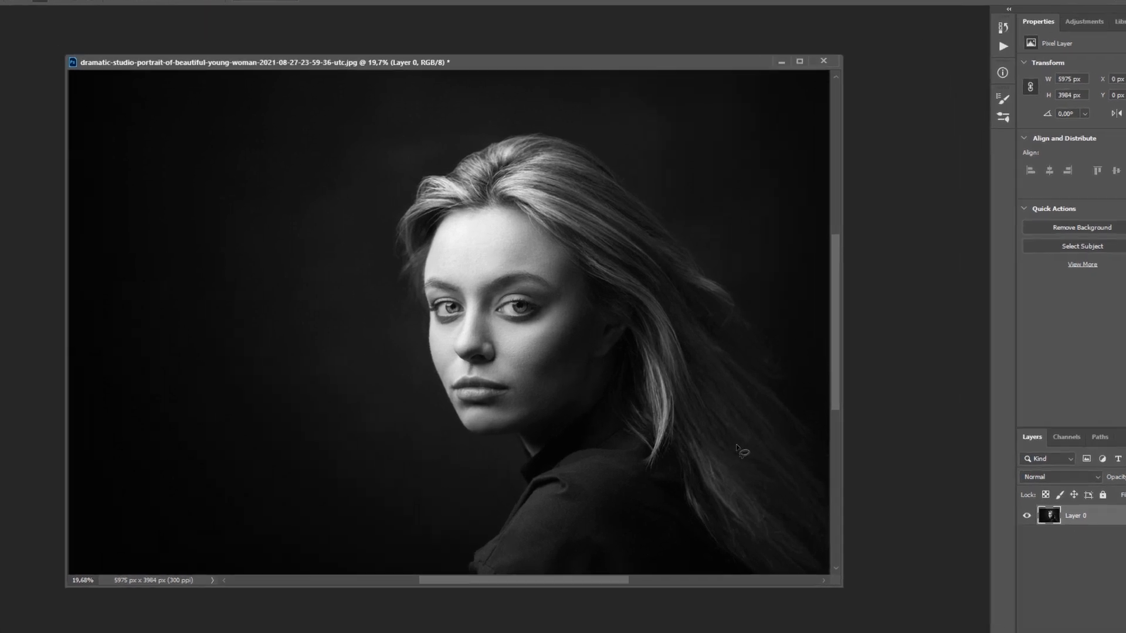
{"action": "mouse_move", "coordinate": [437, 151]}
{"action": "left_mouse_down"}
{"action": "mouse_move", "coordinate": [394, 247]}
{"action": "mouse_move", "coordinate": [402, 314]}
{"action": "mouse_move", "coordinate": [512, 254]}
{"action": "mouse_move", "coordinate": [545, 115]}
{"action": "mouse_move", "coordinate": [475, 40]}
{"action": "left_mouse_up"}
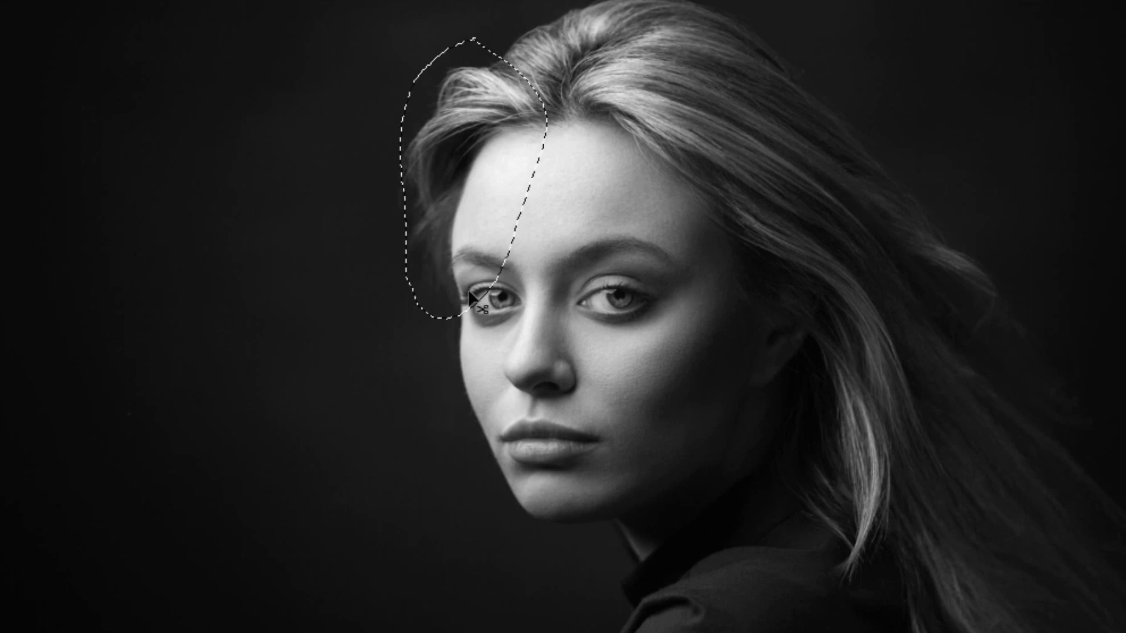
{"action": "left_click", "coordinate": [469, 296]}
{"action": "mouse_move", "coordinate": [548, 88]}
{"action": "left_mouse_down"}
{"action": "mouse_move", "coordinate": [471, 170]}
{"action": "mouse_move", "coordinate": [449, 221]}
{"action": "mouse_move", "coordinate": [465, 403]}
{"action": "mouse_move", "coordinate": [543, 361]}
{"action": "mouse_move", "coordinate": [569, 114]}
{"action": "left_mouse_up"}
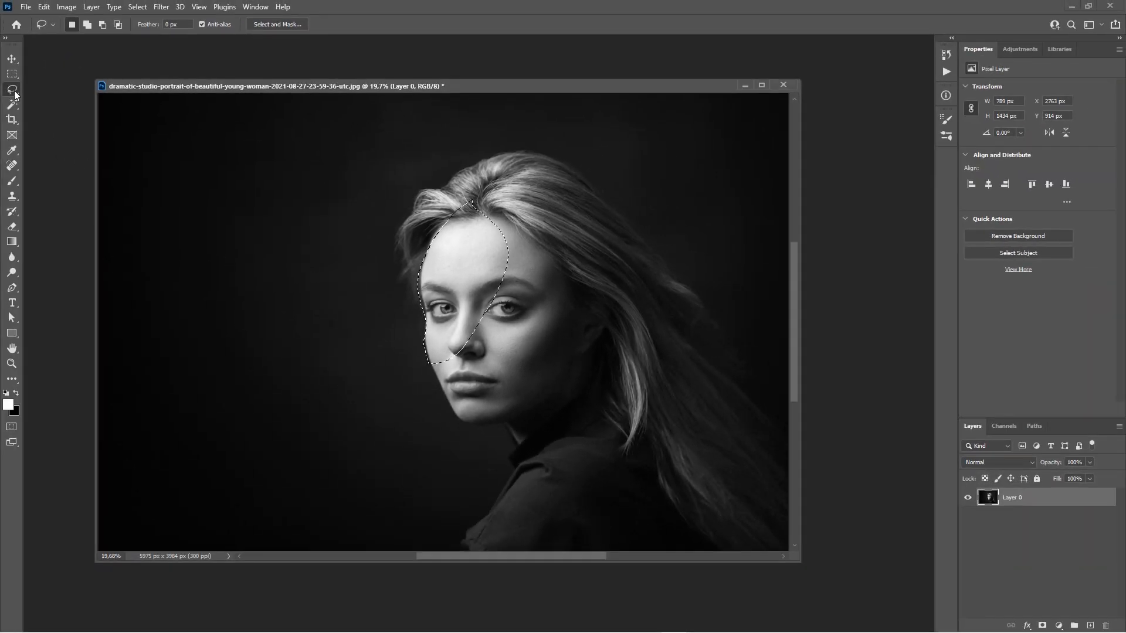
{"action": "right_click", "coordinate": [12, 90]}
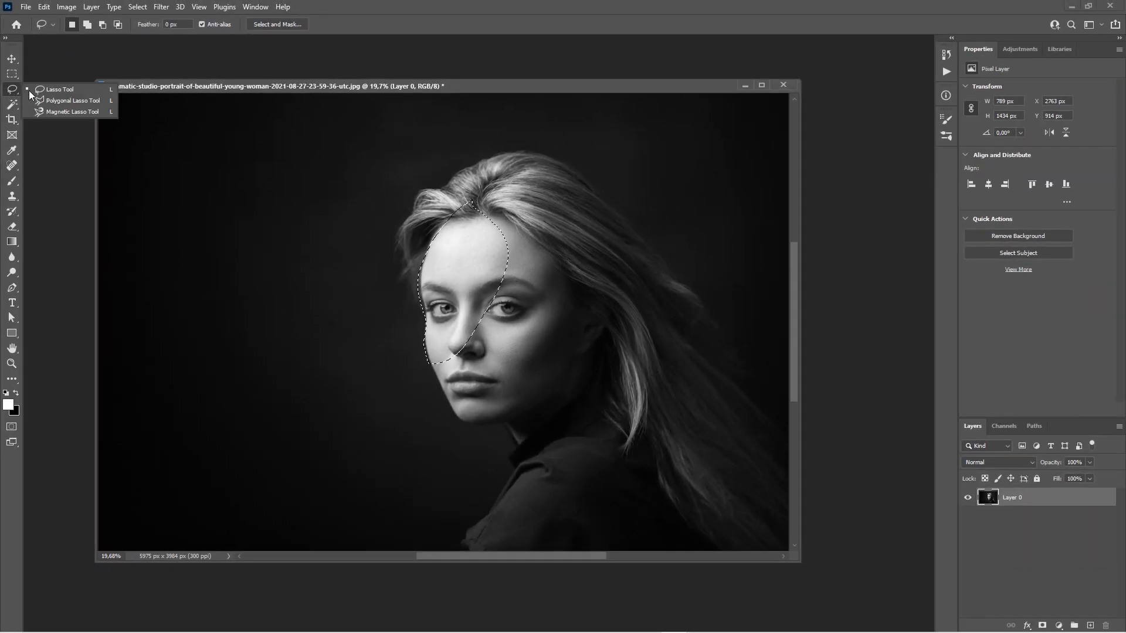
{"action": "left_click", "coordinate": [75, 101]}
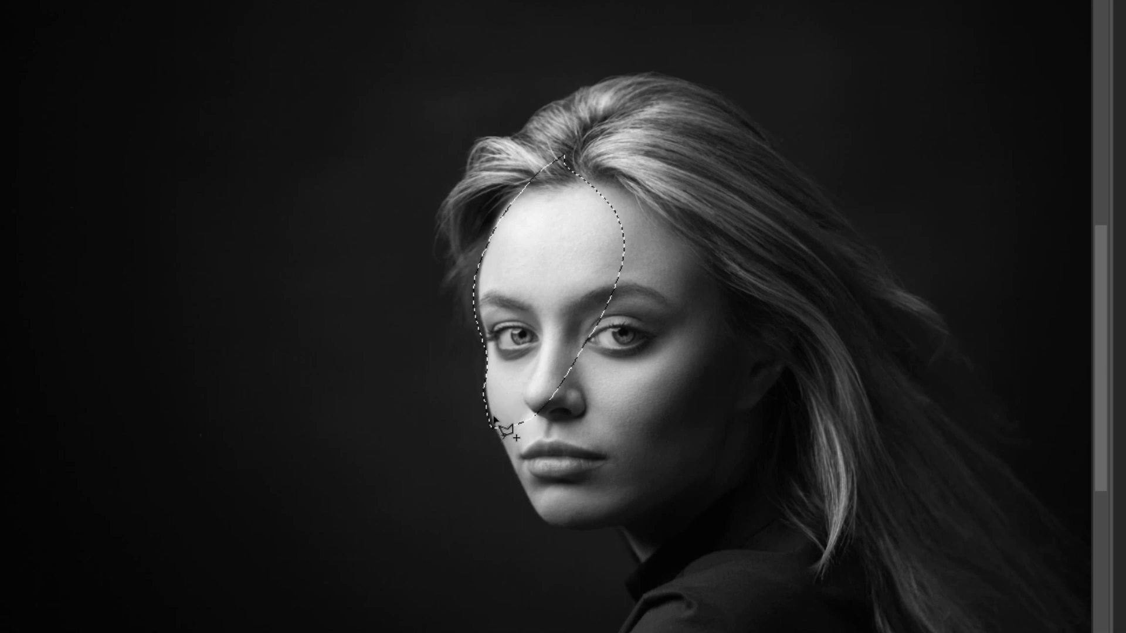
{"action": "left_click", "coordinate": [493, 418]}
{"action": "left_click", "coordinate": [535, 511]}
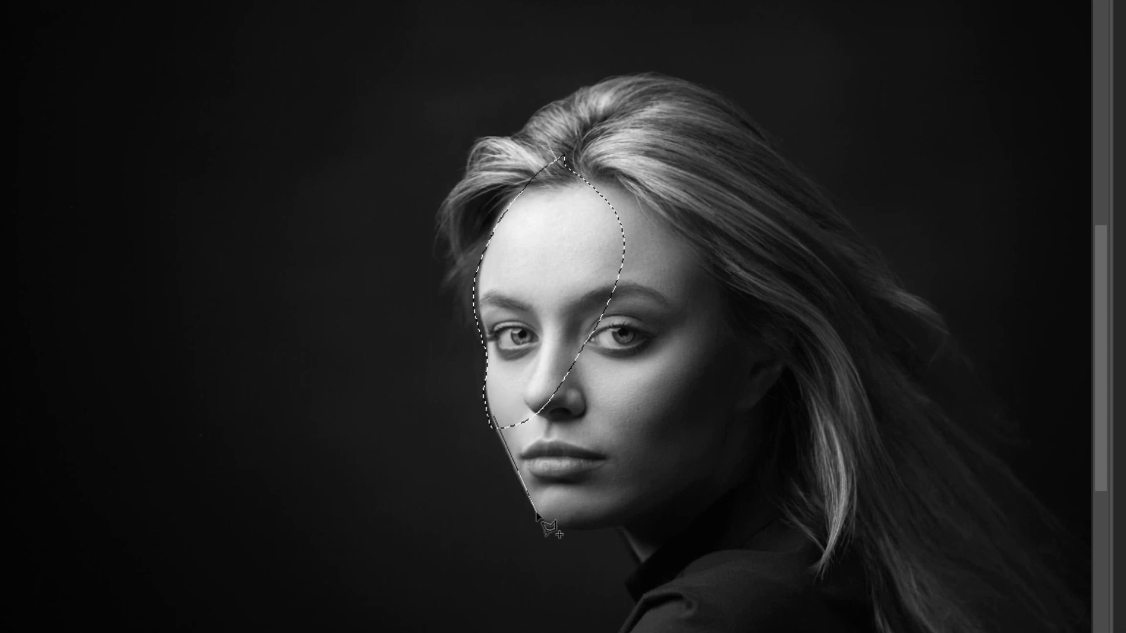
{"action": "left_click", "coordinate": [633, 422]}
{"action": "left_click", "coordinate": [564, 343]}
{"action": "left_click", "coordinate": [493, 419]}
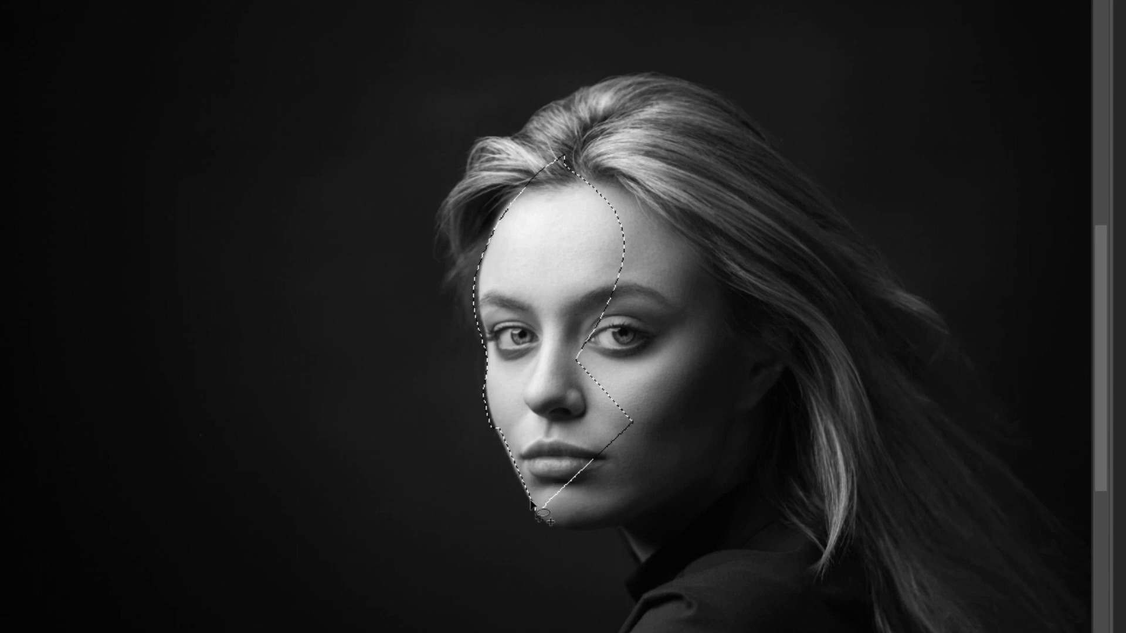
{"action": "mouse_move", "coordinate": [536, 508]}
{"action": "left_mouse_down"}
{"action": "mouse_move", "coordinate": [560, 533]}
{"action": "mouse_move", "coordinate": [663, 523]}
{"action": "mouse_move", "coordinate": [762, 441]}
{"action": "mouse_move", "coordinate": [688, 330]}
{"action": "mouse_move", "coordinate": [599, 324]}
{"action": "left_mouse_up"}
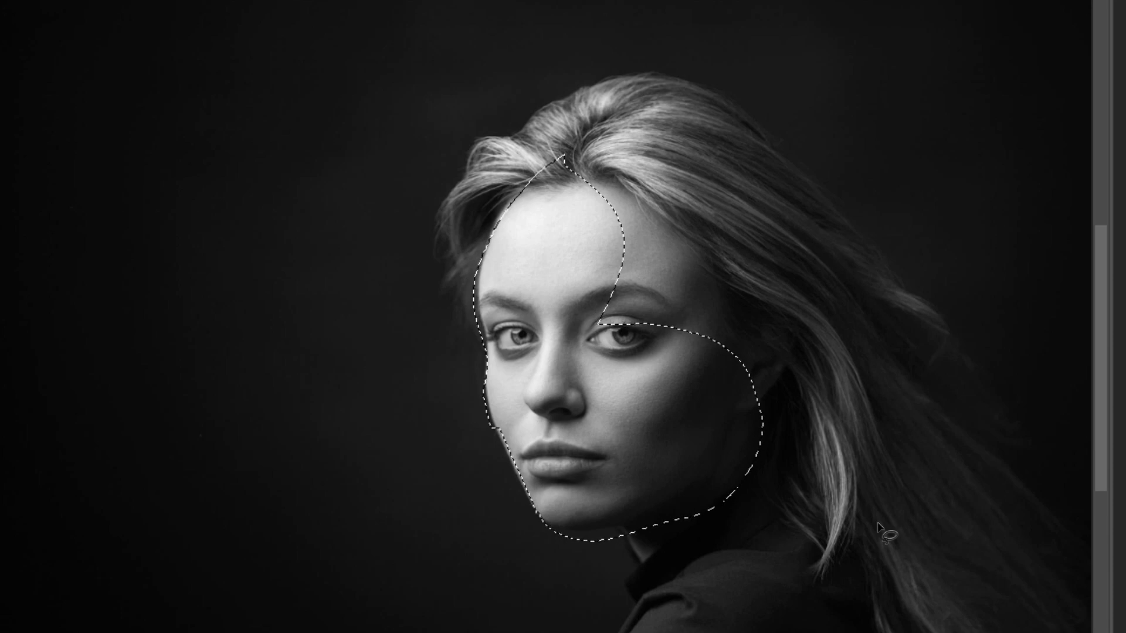
{"action": "key", "text": "ctrl+d"}
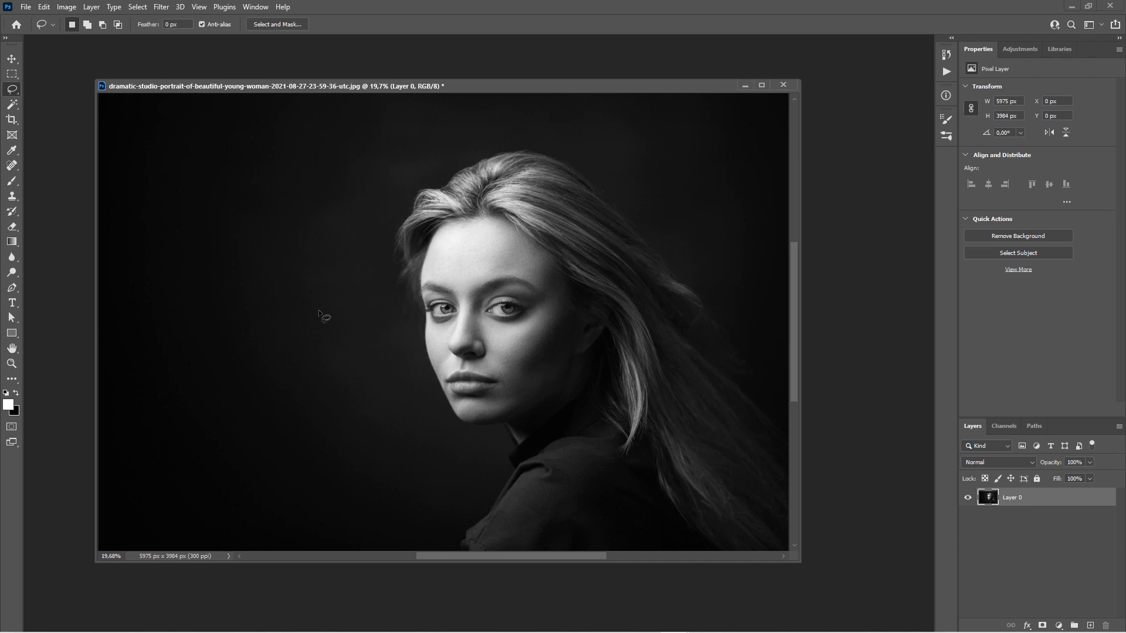
Switch to the Polygonal Lasso, try a selection around the forehead and eye, then deselect.
{"action": "key", "text": "shift+l"}
{"action": "key", "text": "shift+l"}
{"action": "key", "text": "shift+l"}
{"action": "mouse_move", "coordinate": [438, 234]}
{"action": "left_mouse_down"}
{"action": "mouse_move", "coordinate": [423, 272]}
{"action": "mouse_move", "coordinate": [432, 325]}
{"action": "mouse_move", "coordinate": [525, 237]}
{"action": "mouse_move", "coordinate": [445, 227]}
{"action": "left_mouse_up"}
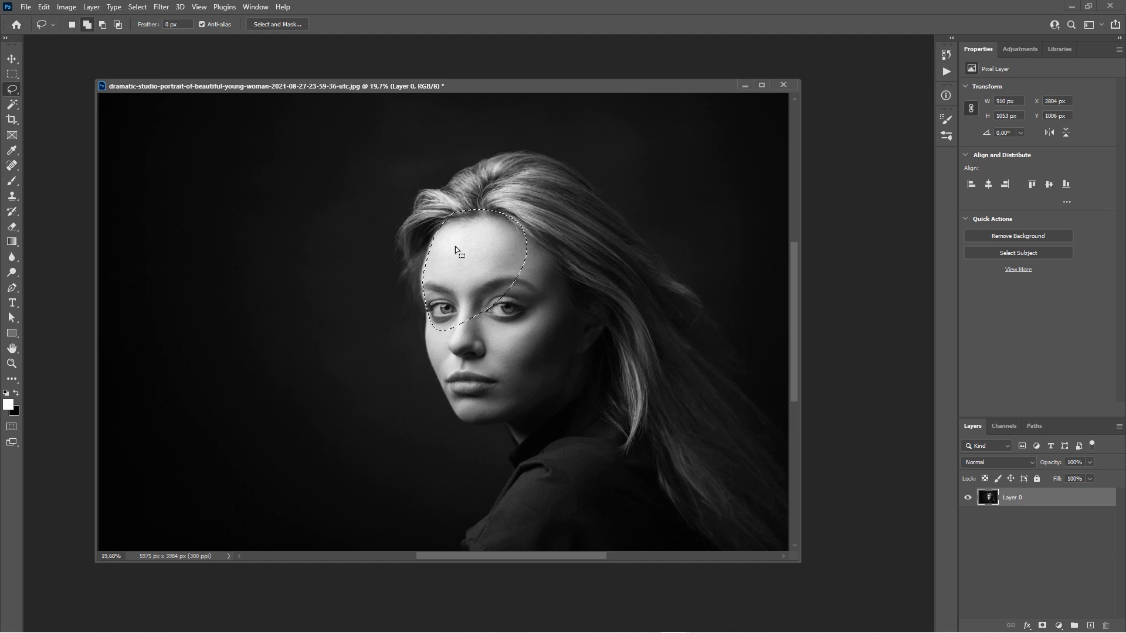
{"action": "key", "text": "shift+l"}
{"action": "key", "text": "shift+l"}
{"action": "key", "text": "shift+l"}
{"action": "key", "text": "shift+l"}
{"action": "mouse_move", "coordinate": [456, 318]}
{"action": "left_mouse_down"}
{"action": "mouse_move", "coordinate": [434, 320]}
{"action": "mouse_move", "coordinate": [442, 275]}
{"action": "left_mouse_up"}
{"action": "key", "text": "ctrl+d"}
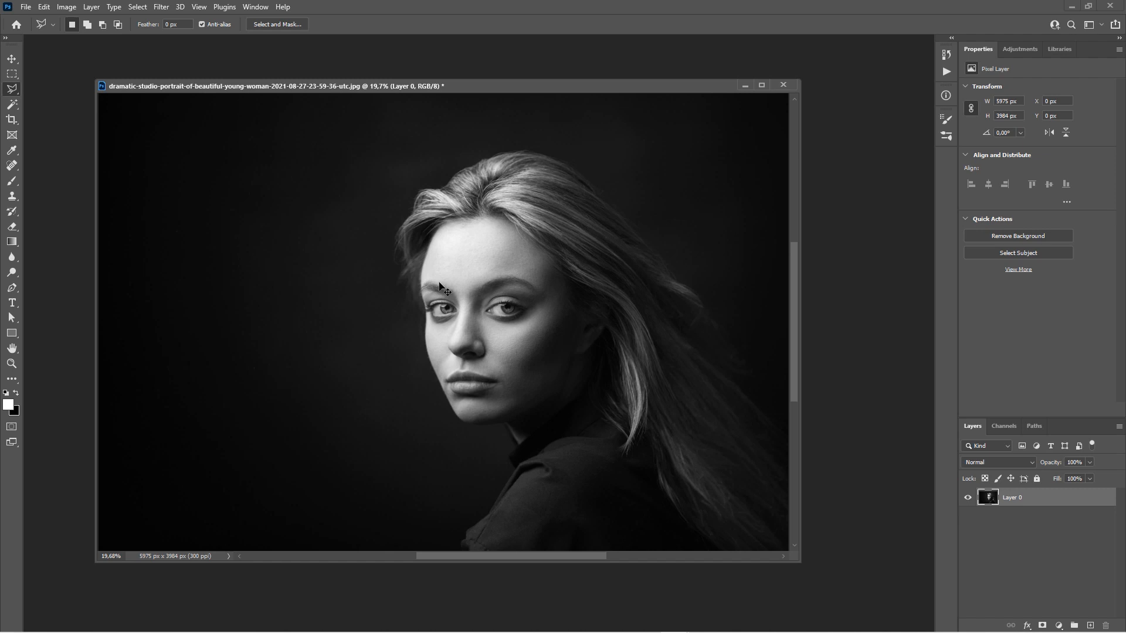
Trace a freehand lasso outline from the hairline around the cheek and jaw, closing it around the face.
{"action": "key", "text": "shift+l"}
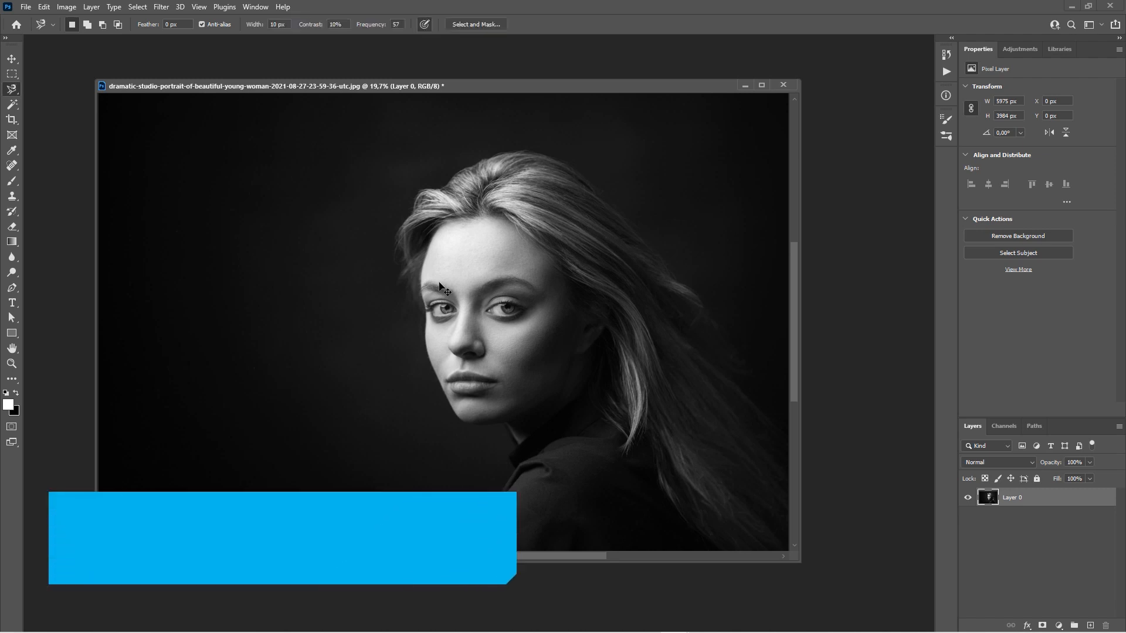
{"action": "key", "text": "shift+l"}
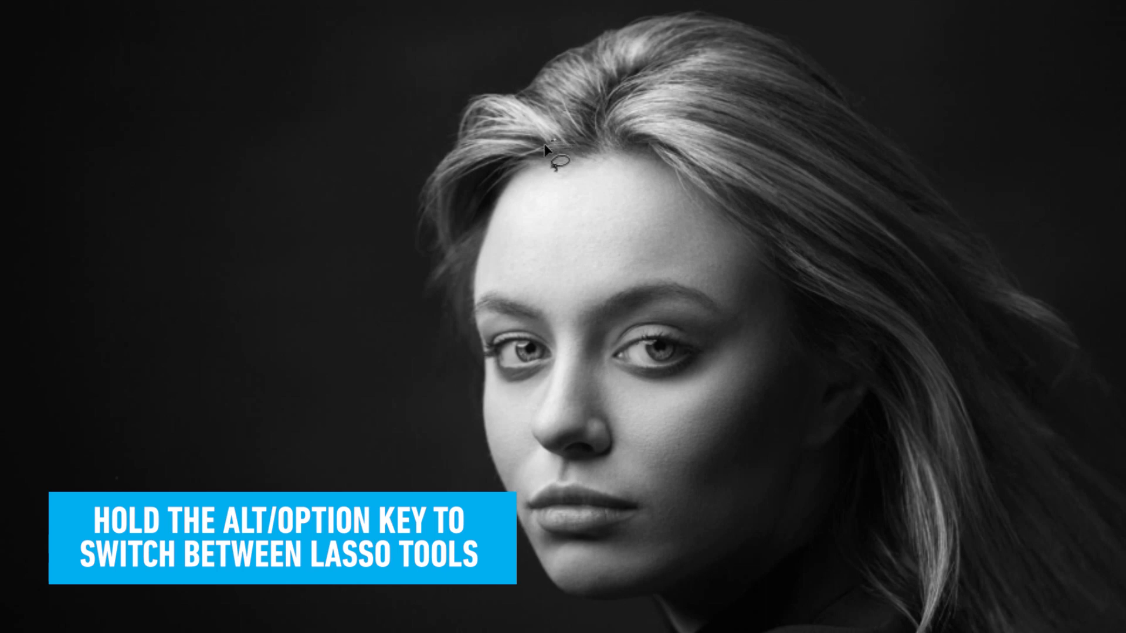
{"action": "mouse_move", "coordinate": [544, 146]}
{"action": "left_mouse_down"}
{"action": "mouse_move", "coordinate": [492, 214]}
{"action": "mouse_move", "coordinate": [474, 270]}
{"action": "mouse_move", "coordinate": [495, 464]}
{"action": "left_mouse_up"}
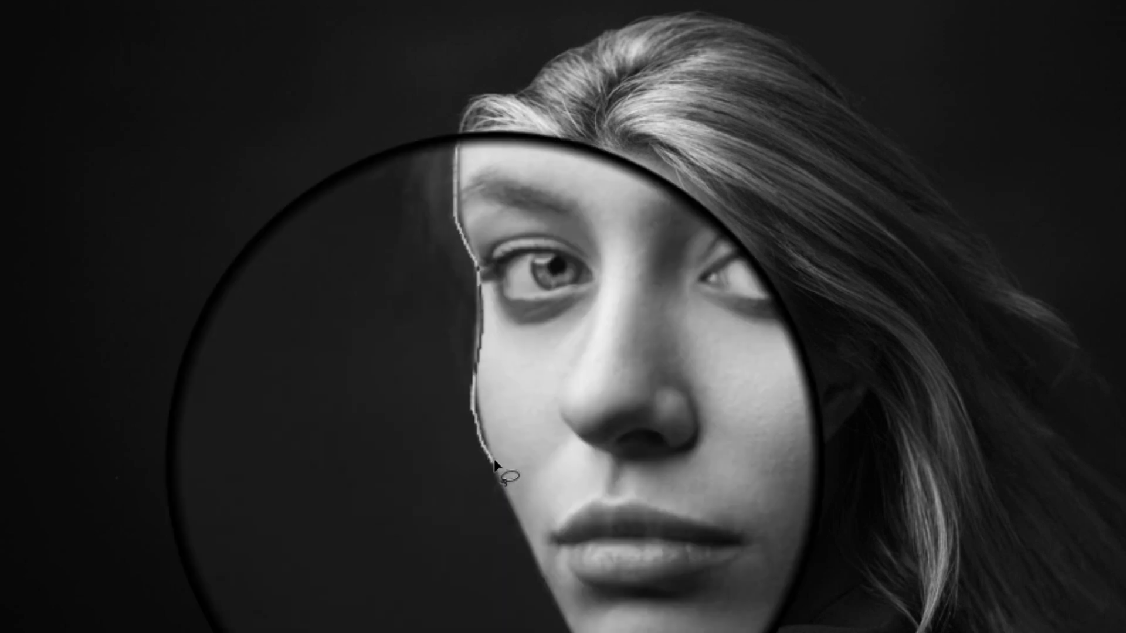
{"action": "left_click_drag", "start_coordinate": [496, 465], "coordinate": [502, 461]}
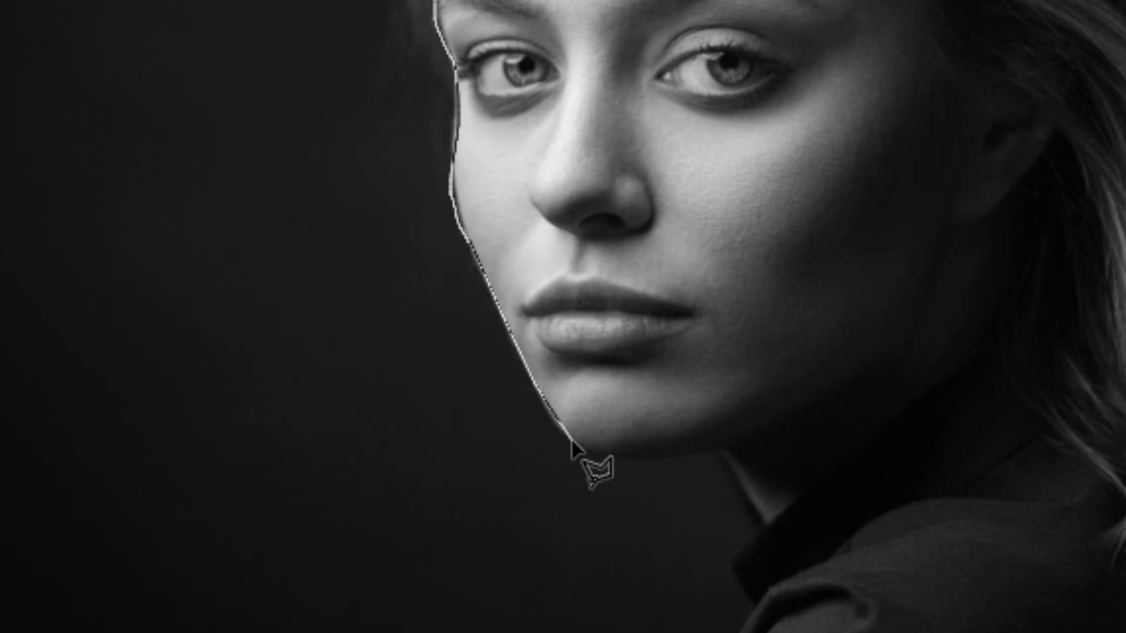
{"action": "mouse_move", "coordinate": [573, 444]}
{"action": "left_mouse_down"}
{"action": "mouse_move", "coordinate": [589, 458]}
{"action": "mouse_move", "coordinate": [726, 449]}
{"action": "mouse_move", "coordinate": [800, 403]}
{"action": "mouse_move", "coordinate": [903, 390]}
{"action": "left_mouse_up"}
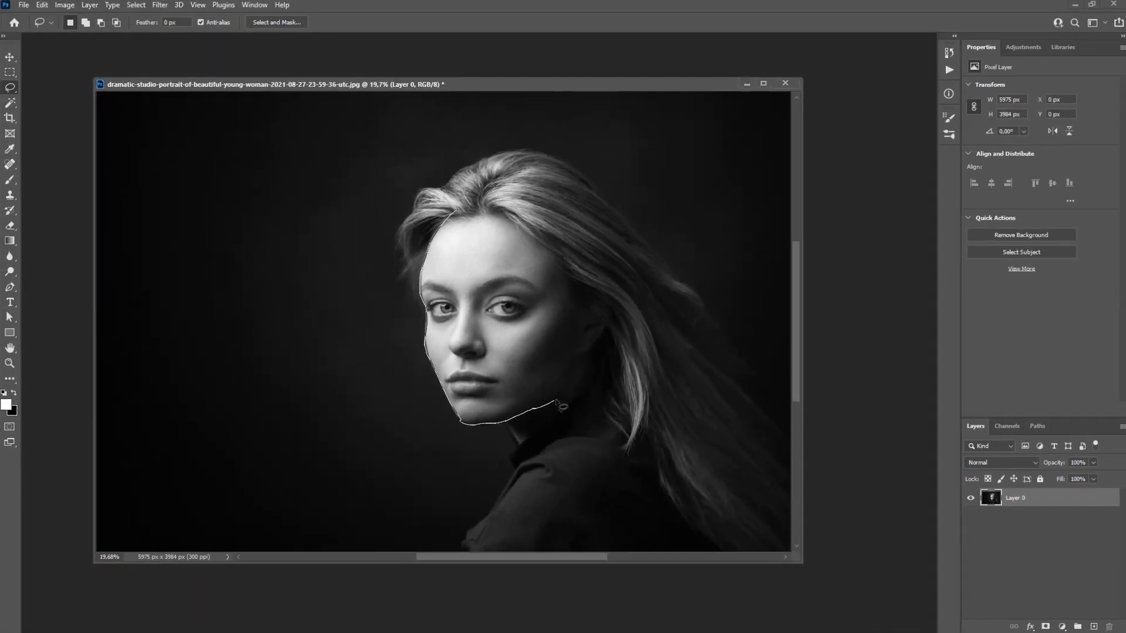
{"action": "left_click_drag", "start_coordinate": [555, 401], "coordinate": [558, 398]}
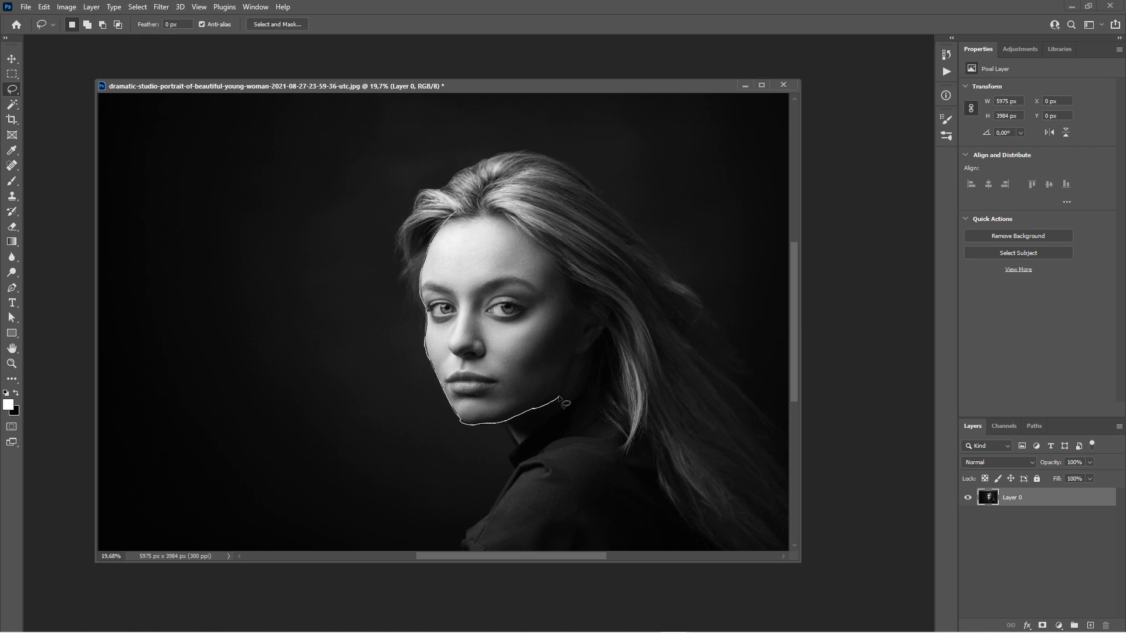
{"action": "left_click_drag", "start_coordinate": [559, 397], "coordinate": [580, 330]}
{"action": "mouse_move", "coordinate": [580, 330]}
{"action": "left_mouse_down"}
{"action": "mouse_move", "coordinate": [574, 286]}
{"action": "mouse_move", "coordinate": [548, 249]}
{"action": "left_mouse_up"}
{"action": "left_click_drag", "start_coordinate": [460, 206], "coordinate": [457, 208]}
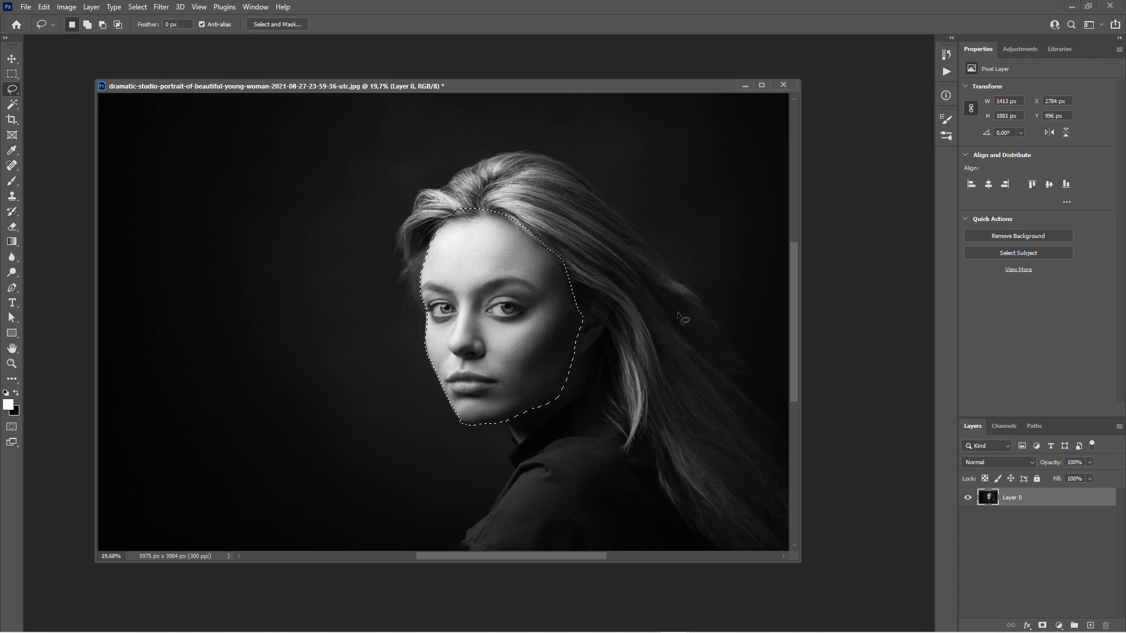
Deselect the face outline and switch to the Brush tool with B.
{"action": "key", "text": "ctrl+d"}
{"action": "right_click", "coordinate": [12, 93]}
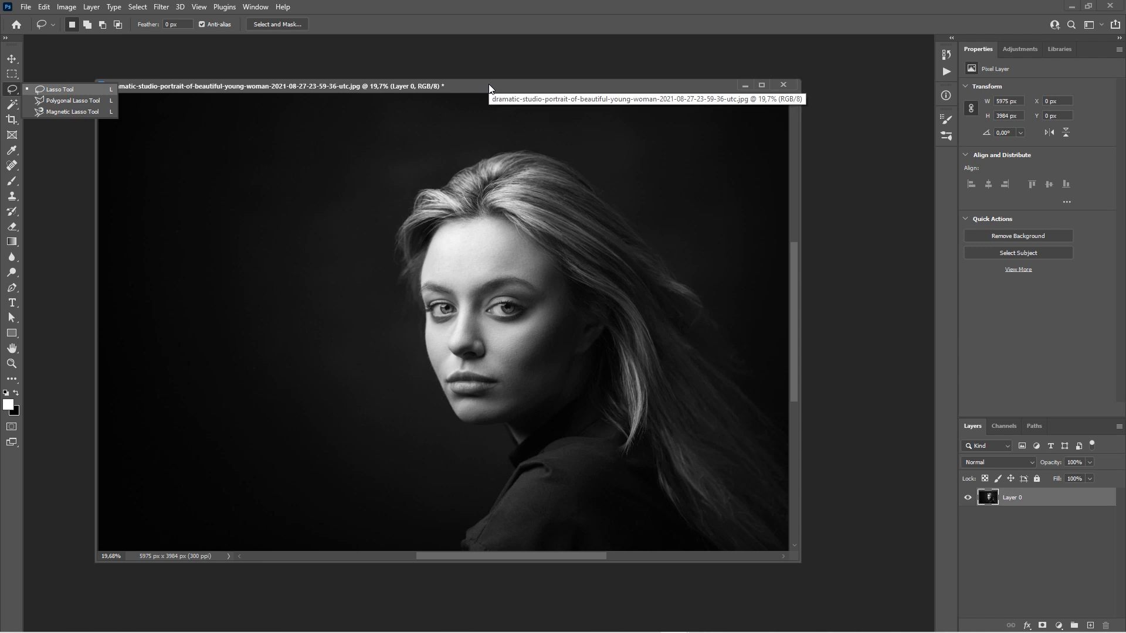
{"action": "key", "text": "b"}
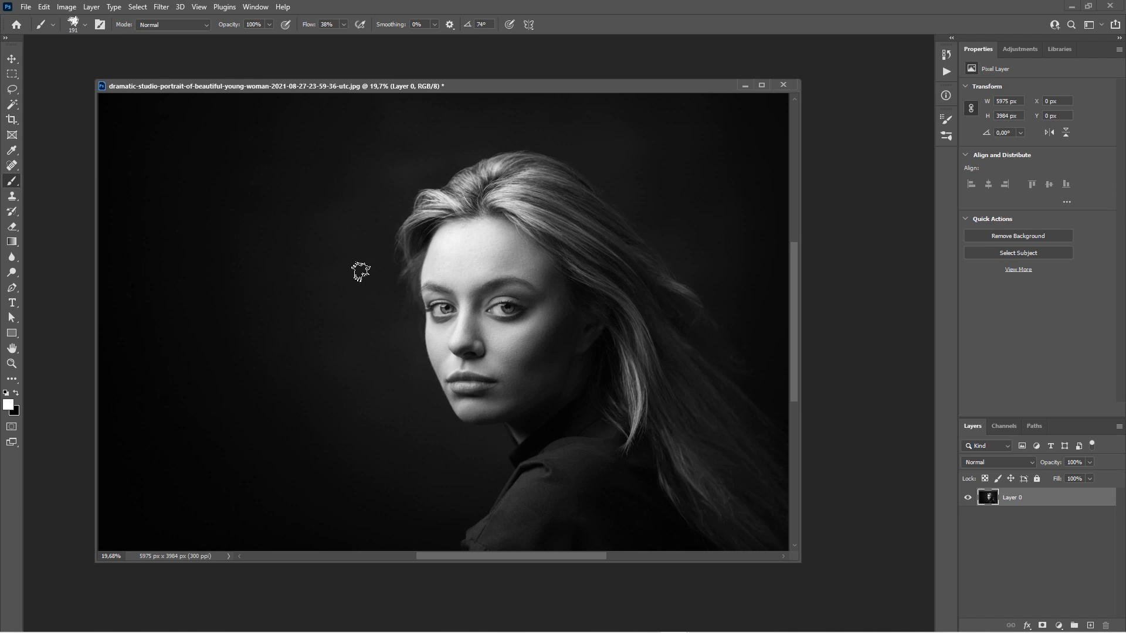
Adjust the brush size, shrinking it to 47 px, then stepping through 700, 300 and 175 px.
{"action": "left_click", "coordinate": [85, 25]}
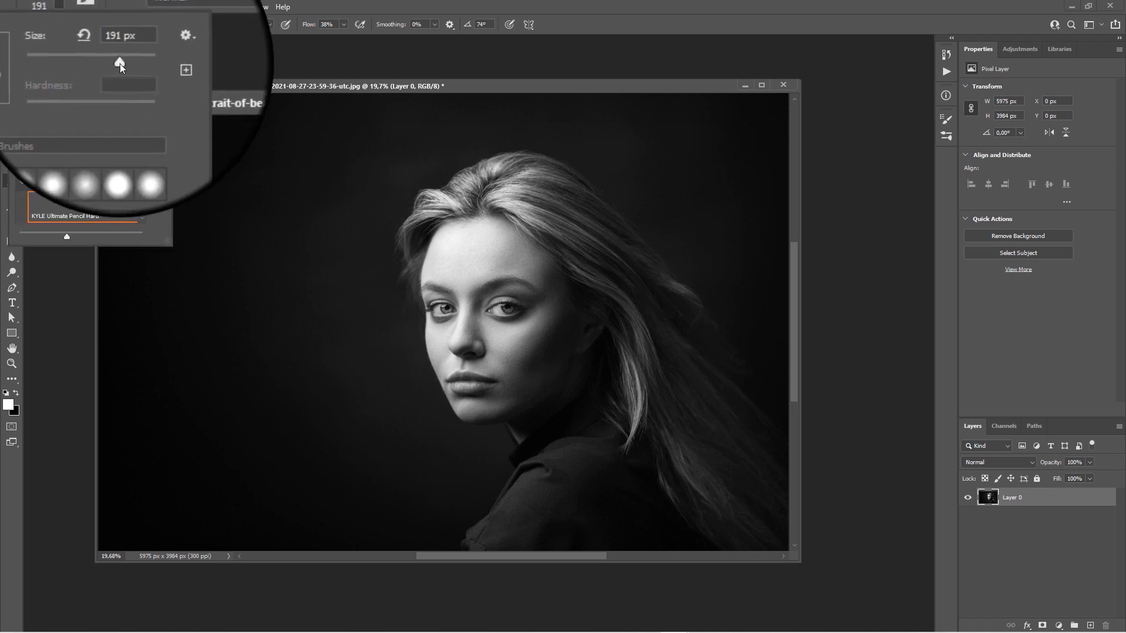
{"action": "left_click_drag", "start_coordinate": [122, 62], "coordinate": [83, 62]}
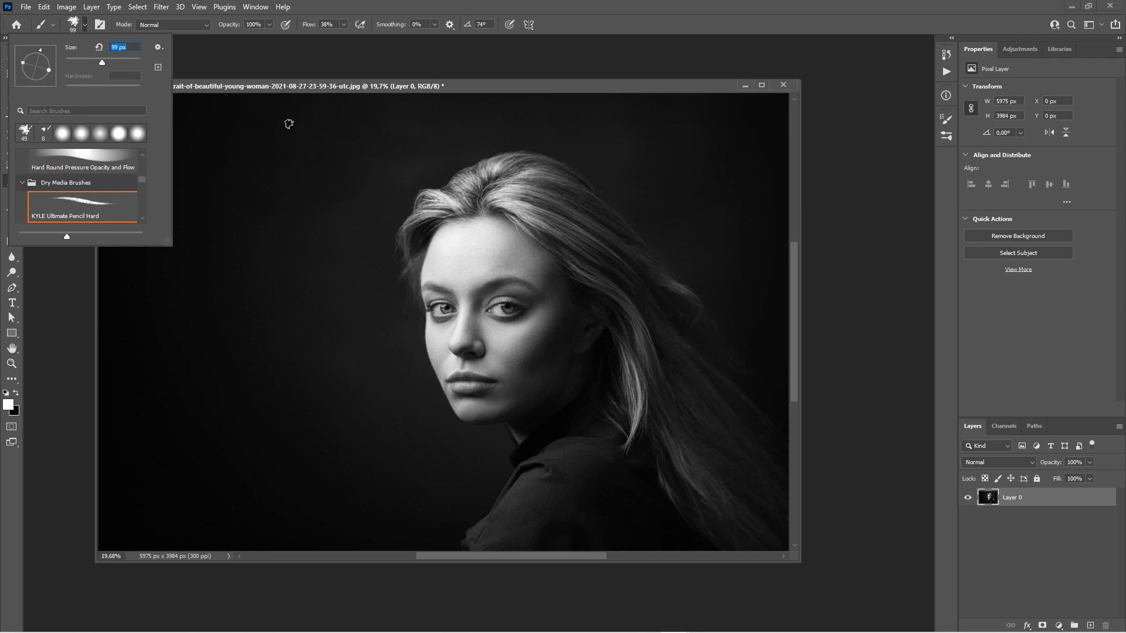
{"action": "left_click", "coordinate": [267, 86]}
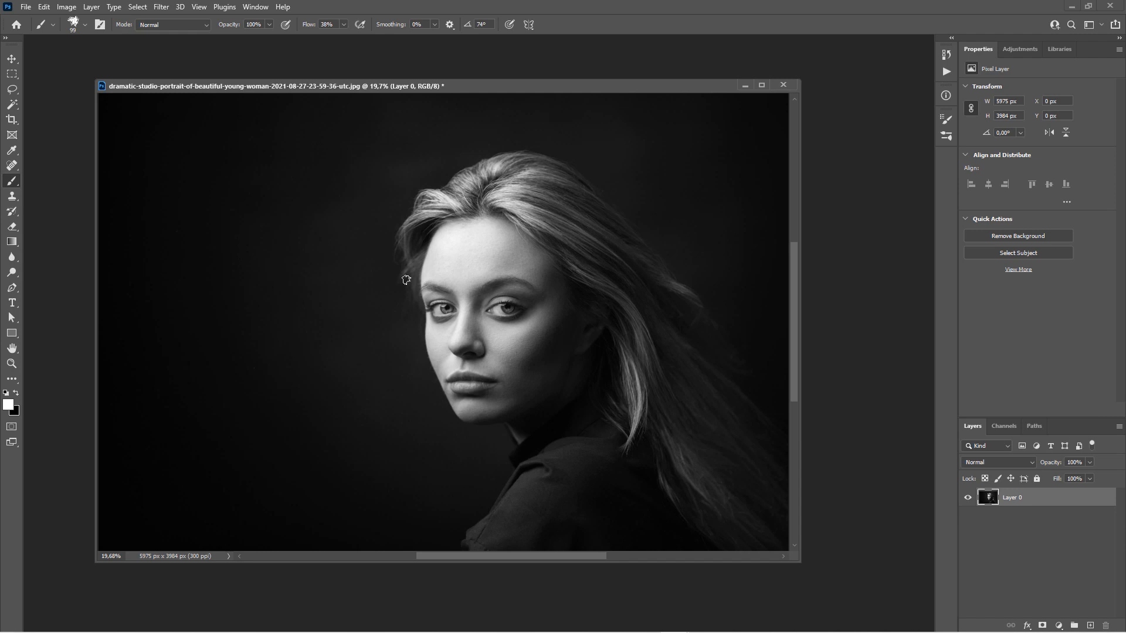
{"action": "key", "text": "bracketright"}
{"action": "key", "text": "bracketright"}
{"action": "key", "text": "bracketright"}
{"action": "key", "text": "bracketright"}
{"action": "key", "text": "bracketright"}
{"action": "key", "text": "bracketright"}
{"action": "key", "text": "bracketright"}
{"action": "key", "text": "bracketright"}
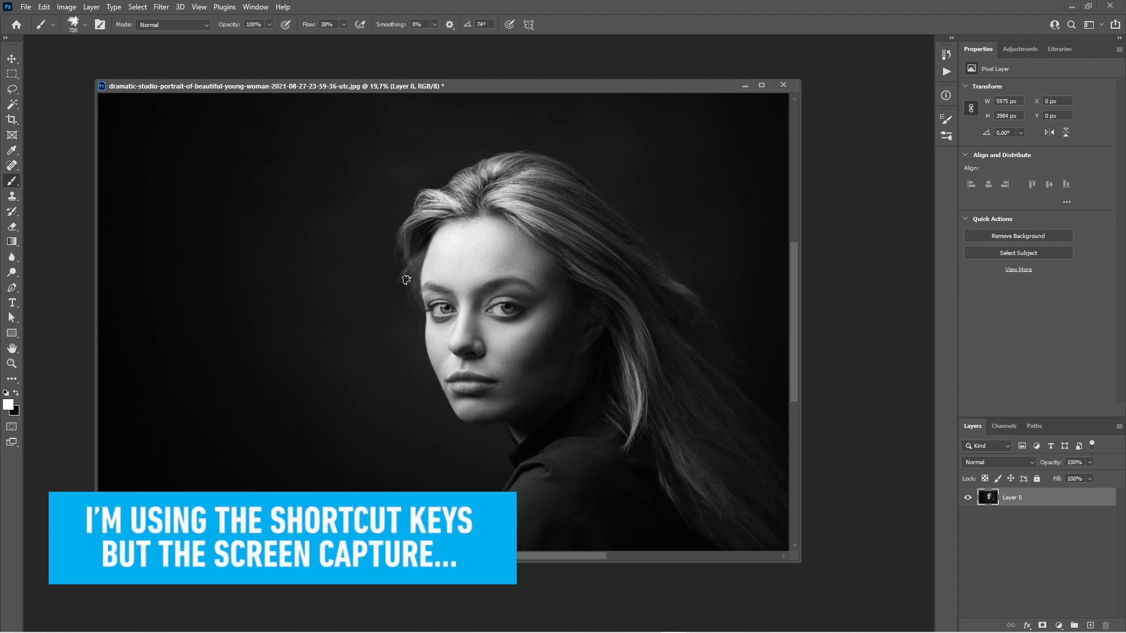
{"action": "key", "text": "bracketleft"}
{"action": "key", "text": "bracketleft"}
{"action": "key", "text": "bracketleft"}
{"action": "key", "text": "bracketleft"}
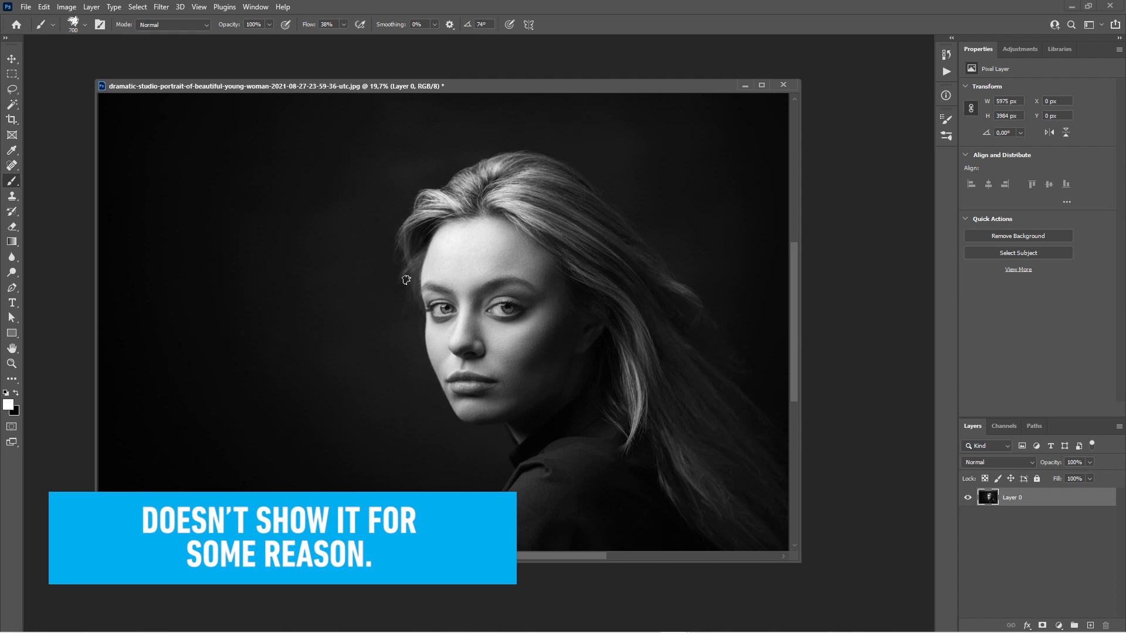
{"action": "key", "text": "bracketleft"}
{"action": "key", "text": "bracketleft"}
{"action": "key", "text": "bracketleft"}
{"action": "key", "text": "bracketleft"}
{"action": "key", "text": "bracketleft"}
{"action": "key", "text": "bracketleft"}
{"action": "key", "text": "bracketleft"}
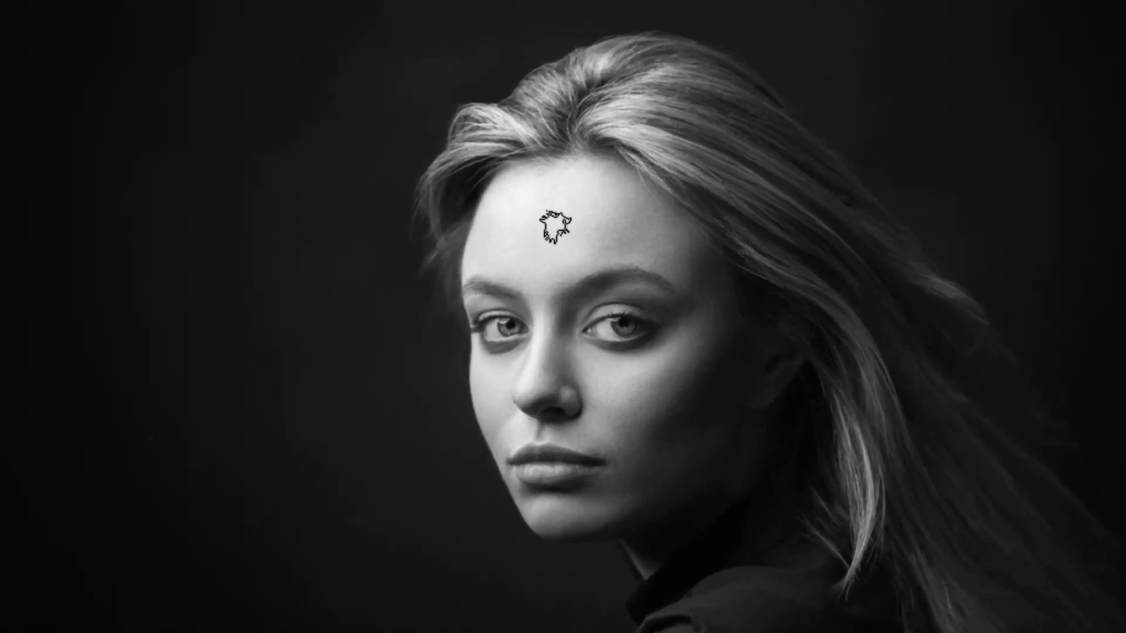
{"action": "mouse_move", "coordinate": [554, 226]}
{"action": "left_mouse_down"}
{"action": "mouse_move", "coordinate": [668, 235]}
{"action": "mouse_move", "coordinate": [540, 246]}
{"action": "mouse_move", "coordinate": [655, 268]}
{"action": "mouse_move", "coordinate": [608, 213]}
{"action": "left_mouse_up"}
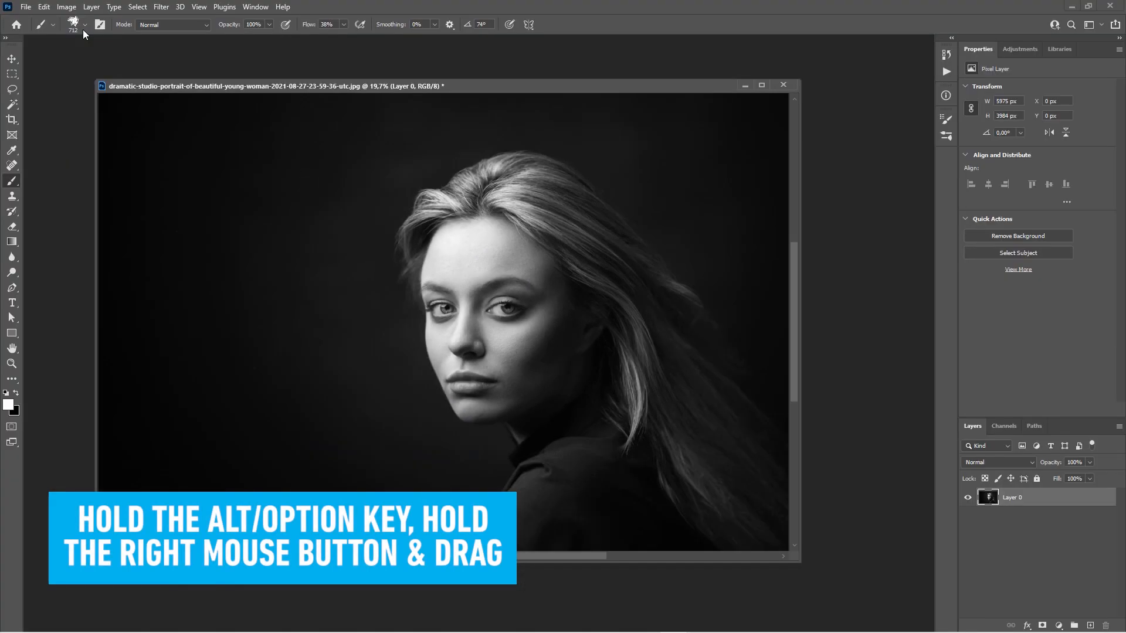
Pick the Soft Round tip from the Brush Preset picker.
{"action": "left_click", "coordinate": [84, 24]}
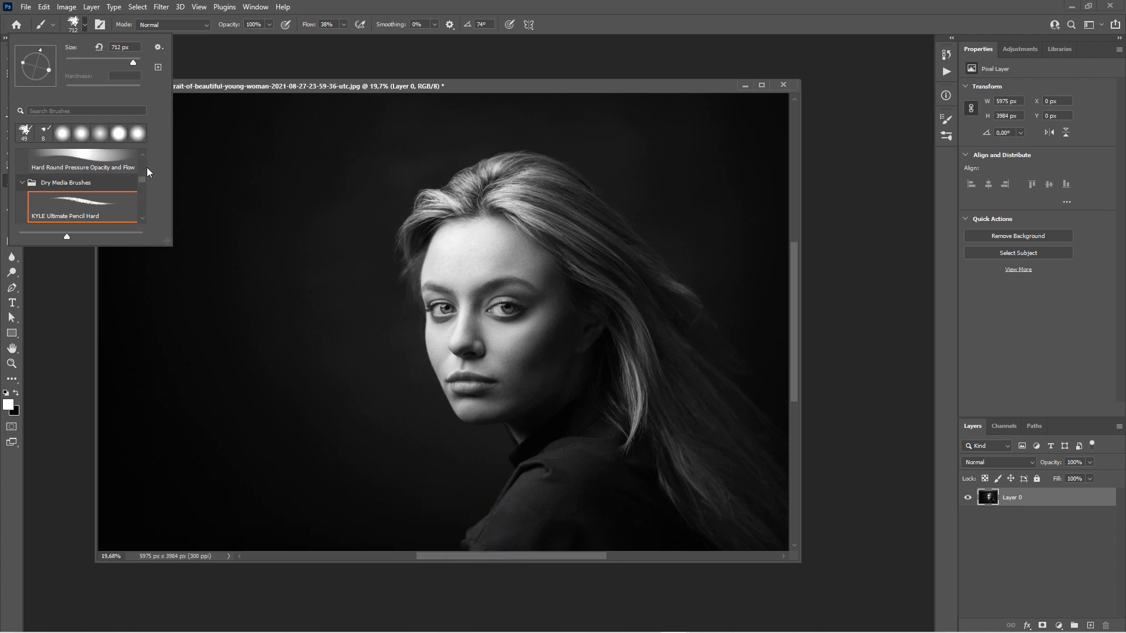
{"action": "left_click_drag", "start_coordinate": [143, 180], "coordinate": [143, 160]}
{"action": "left_click", "coordinate": [100, 180]}
{"action": "key", "text": "Return"}
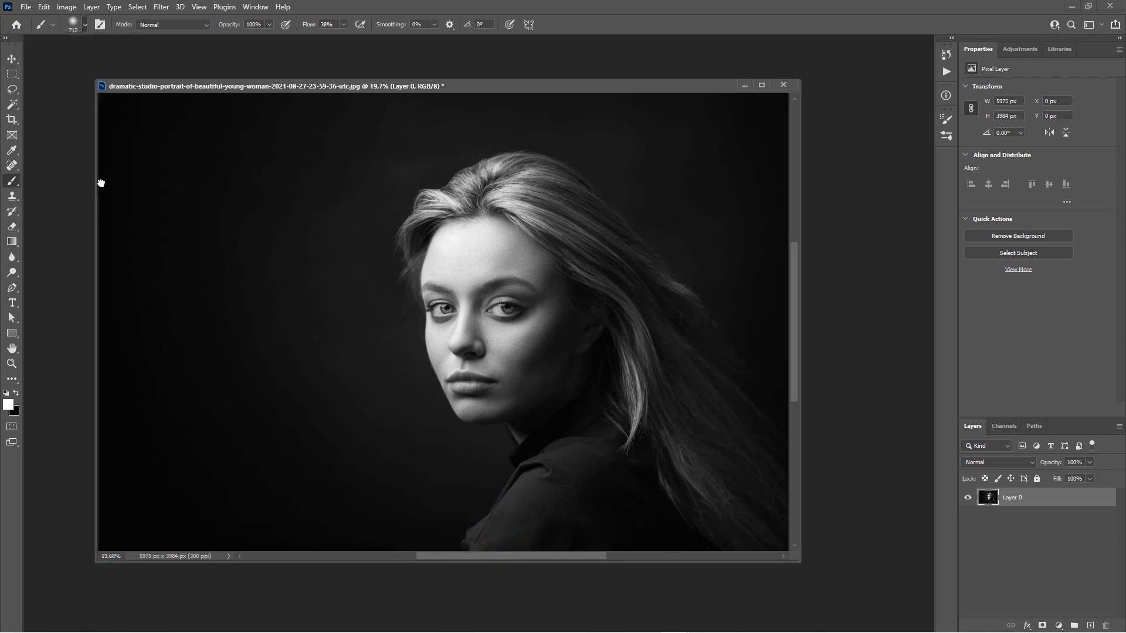
{"action": "left_click_drag", "start_coordinate": [365, 86], "coordinate": [369, 86]}
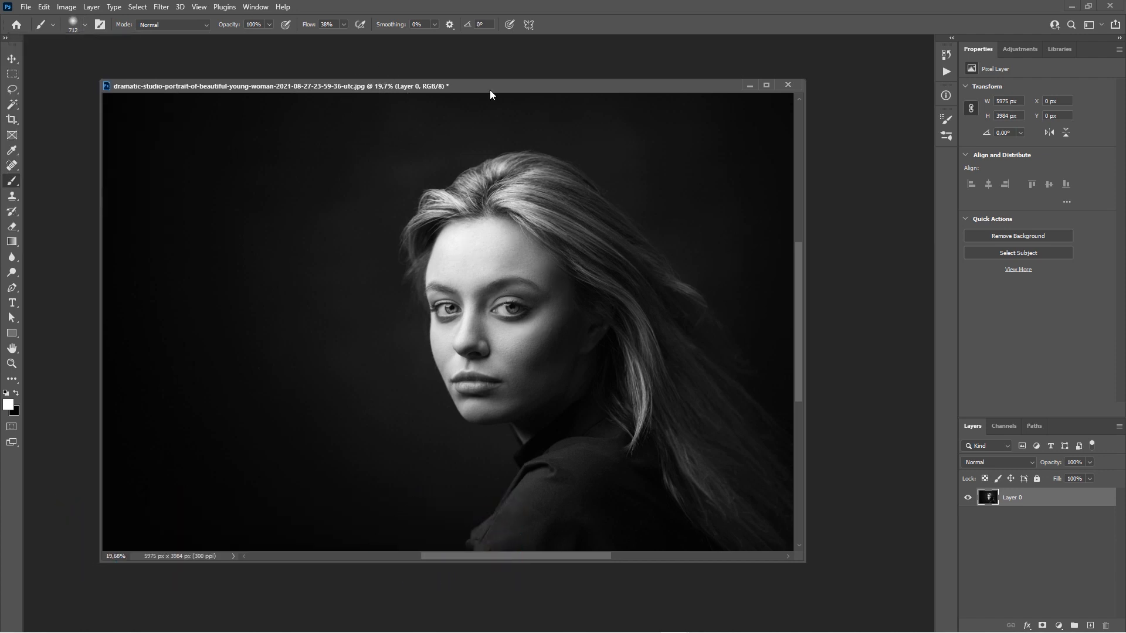
Soften the brush hardness and settle its diameter at 438 px by dragging on the canvas.
{"action": "left_click_drag", "start_coordinate": [488, 86], "coordinate": [479, 82]}
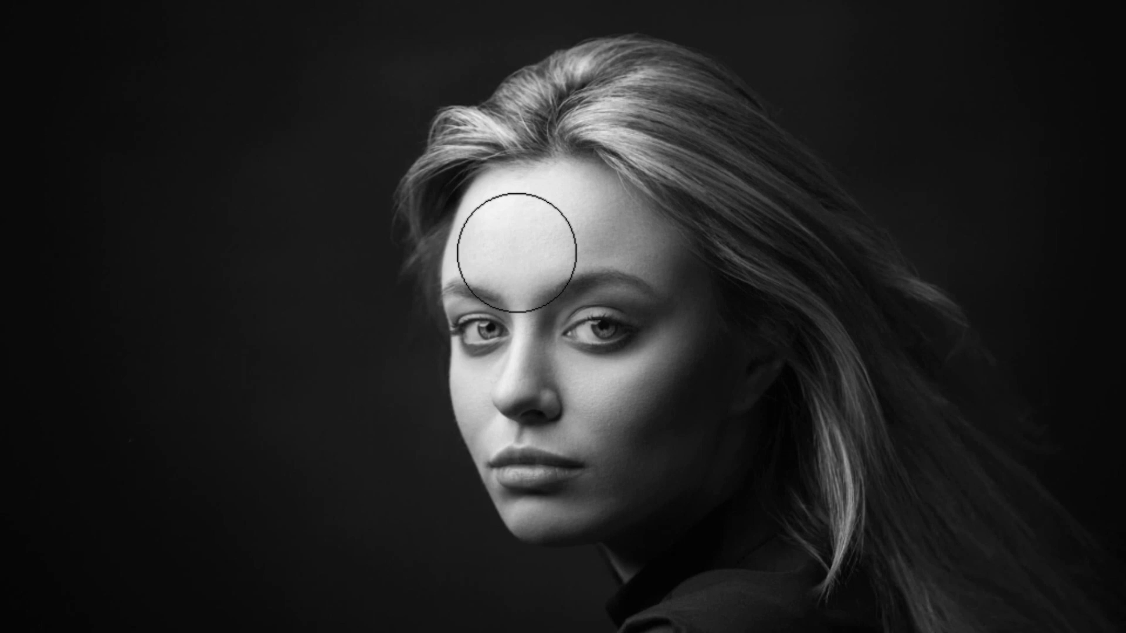
{"action": "mouse_move", "coordinate": [516, 252]}
{"action": "left_mouse_down"}
{"action": "mouse_move", "coordinate": [645, 261]}
{"action": "mouse_move", "coordinate": [488, 259]}
{"action": "mouse_move", "coordinate": [640, 276]}
{"action": "mouse_move", "coordinate": [496, 277]}
{"action": "mouse_move", "coordinate": [628, 286]}
{"action": "mouse_move", "coordinate": [522, 287]}
{"action": "mouse_move", "coordinate": [536, 191]}
{"action": "mouse_move", "coordinate": [518, 146]}
{"action": "mouse_move", "coordinate": [526, 347]}
{"action": "mouse_move", "coordinate": [535, 301]}
{"action": "mouse_move", "coordinate": [479, 80]}
{"action": "mouse_move", "coordinate": [502, 400]}
{"action": "mouse_move", "coordinate": [483, 103]}
{"action": "mouse_move", "coordinate": [487, 164]}
{"action": "mouse_move", "coordinate": [474, 173]}
{"action": "mouse_move", "coordinate": [435, 158]}
{"action": "mouse_move", "coordinate": [446, 202]}
{"action": "mouse_move", "coordinate": [445, 190]}
{"action": "mouse_move", "coordinate": [476, 199]}
{"action": "mouse_move", "coordinate": [525, 263]}
{"action": "mouse_move", "coordinate": [507, 216]}
{"action": "left_mouse_up"}
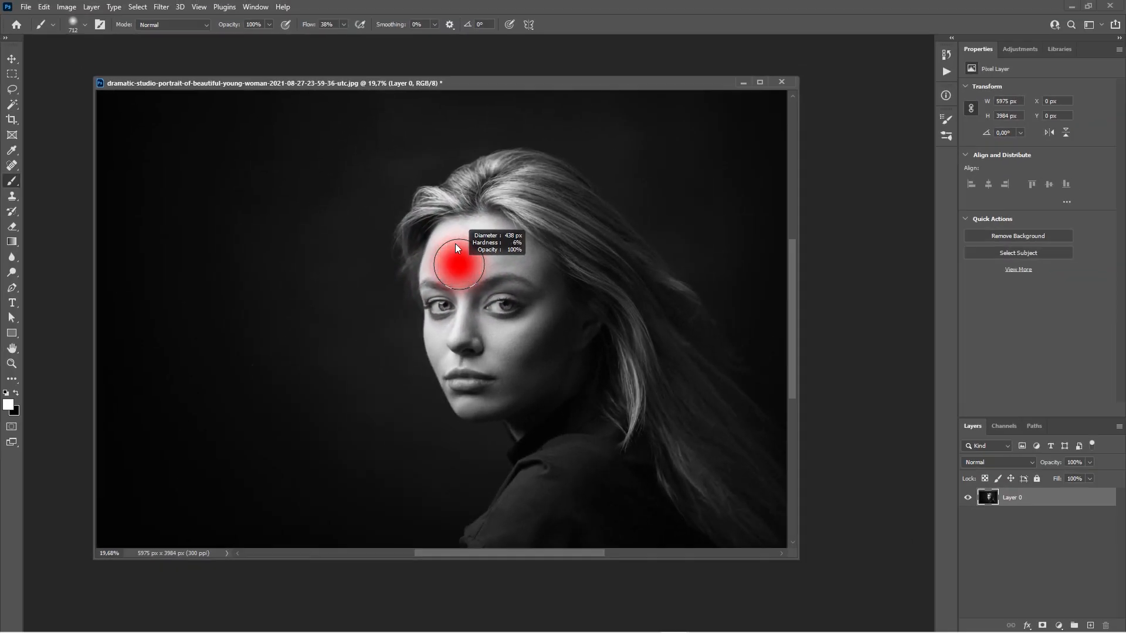
{"action": "left_click_drag", "start_coordinate": [456, 244], "coordinate": [457, 213]}
{"action": "left_click_drag", "start_coordinate": [458, 268], "coordinate": [465, 246]}
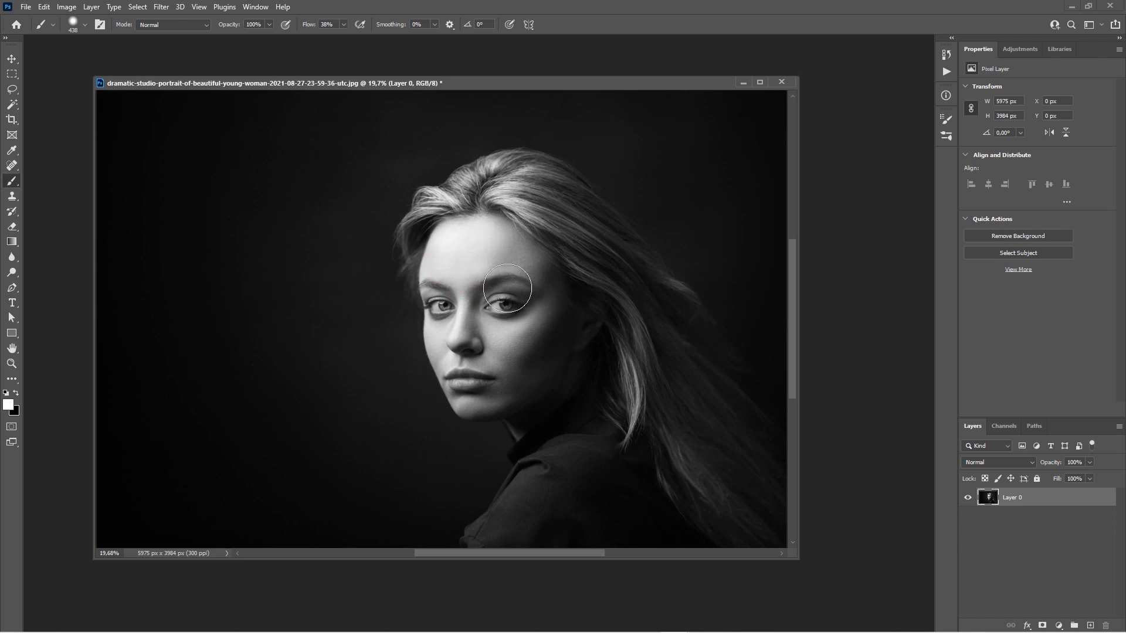
Zoom in on the face and resize the brush to about 424 px.
{"action": "scroll", "coordinate": [475, 255], "scroll_direction": "up", "scroll_amount": 4}
{"action": "mouse_move", "coordinate": [471, 250]}
{"action": "left_mouse_down"}
{"action": "mouse_move", "coordinate": [513, 250]}
{"action": "mouse_move", "coordinate": [479, 244]}
{"action": "mouse_move", "coordinate": [445, 263]}
{"action": "left_mouse_up"}
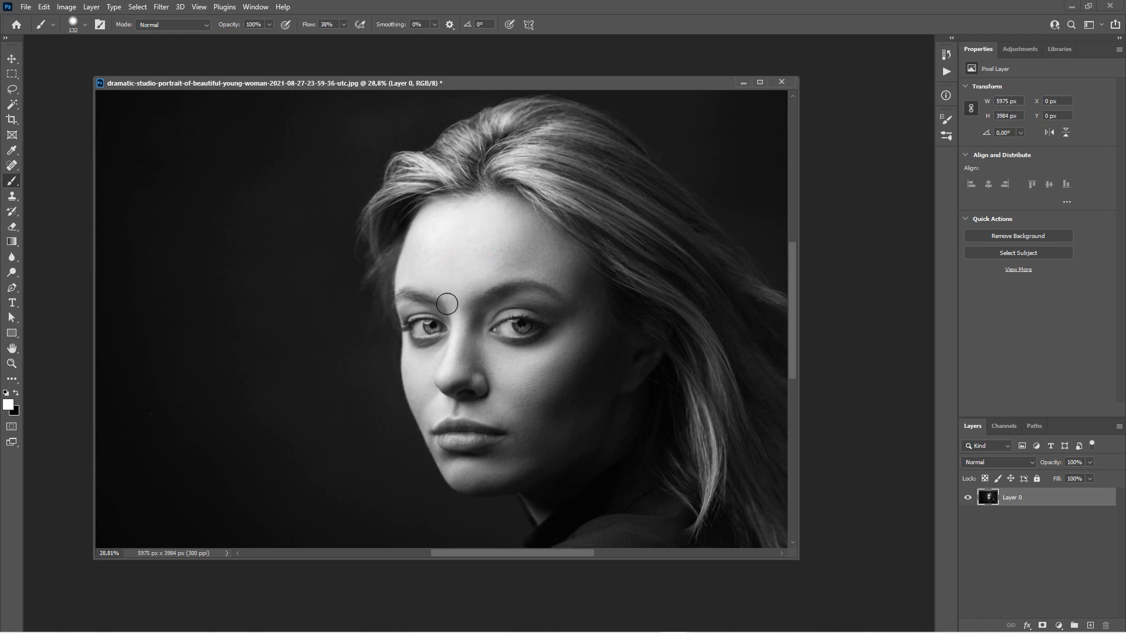
{"action": "mouse_move", "coordinate": [501, 266]}
{"action": "left_mouse_down"}
{"action": "mouse_move", "coordinate": [465, 233]}
{"action": "mouse_move", "coordinate": [469, 216]}
{"action": "mouse_move", "coordinate": [468, 319]}
{"action": "mouse_move", "coordinate": [462, 238]}
{"action": "mouse_move", "coordinate": [501, 259]}
{"action": "mouse_move", "coordinate": [445, 257]}
{"action": "mouse_move", "coordinate": [525, 260]}
{"action": "mouse_move", "coordinate": [462, 263]}
{"action": "mouse_move", "coordinate": [513, 270]}
{"action": "mouse_move", "coordinate": [445, 262]}
{"action": "left_mouse_up"}
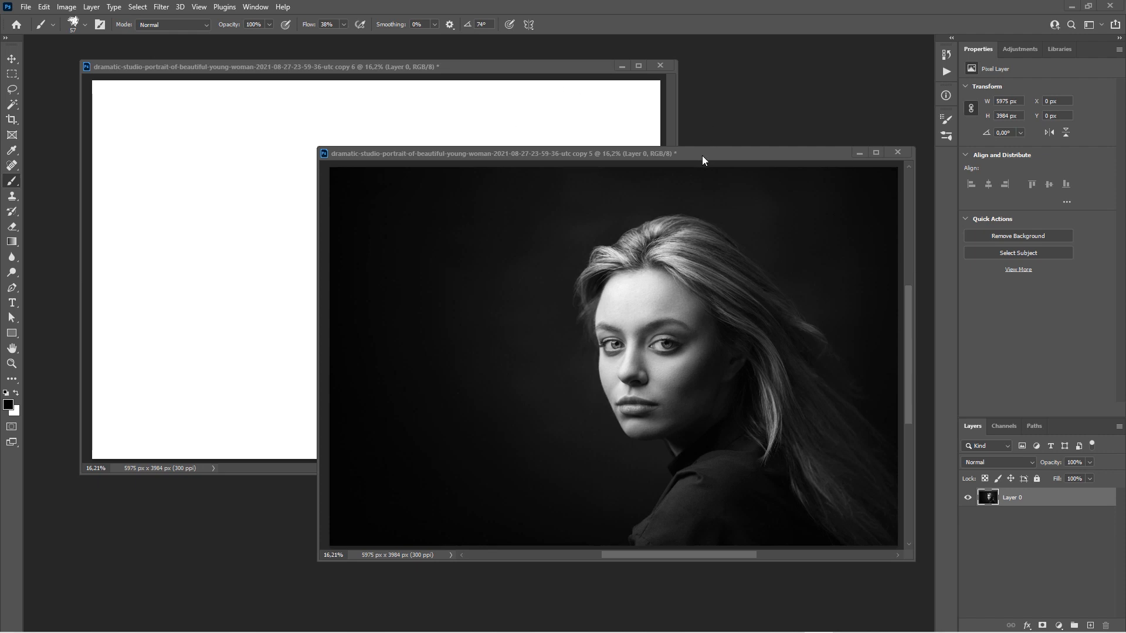
Arrange the reference photo and blank canvas as floating windows side by side.
{"action": "mouse_move", "coordinate": [702, 157]}
{"action": "left_mouse_down"}
{"action": "mouse_move", "coordinate": [711, 155]}
{"action": "mouse_move", "coordinate": [682, 155]}
{"action": "left_mouse_up"}
{"action": "double_click", "coordinate": [492, 65]}
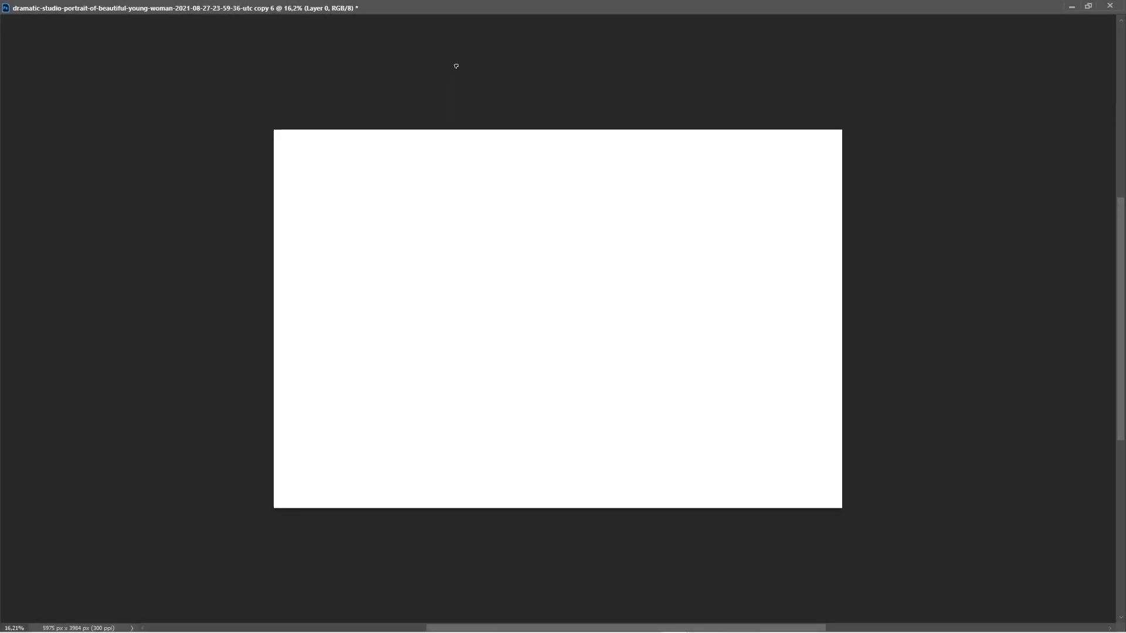
{"action": "left_click", "coordinate": [1086, 6]}
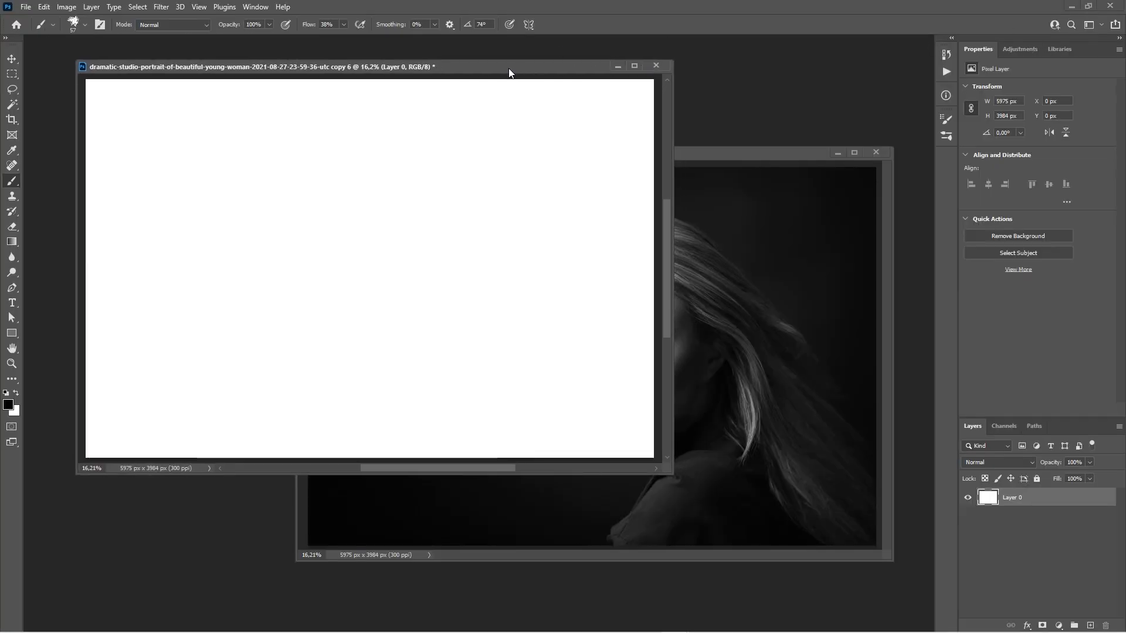
{"action": "left_click_drag", "start_coordinate": [685, 150], "coordinate": [893, 212]}
Draw loose strokes for the head, hair, eye, jaw and shoulder on the white canvas.
{"action": "left_click_drag", "start_coordinate": [442, 58], "coordinate": [475, 68]}
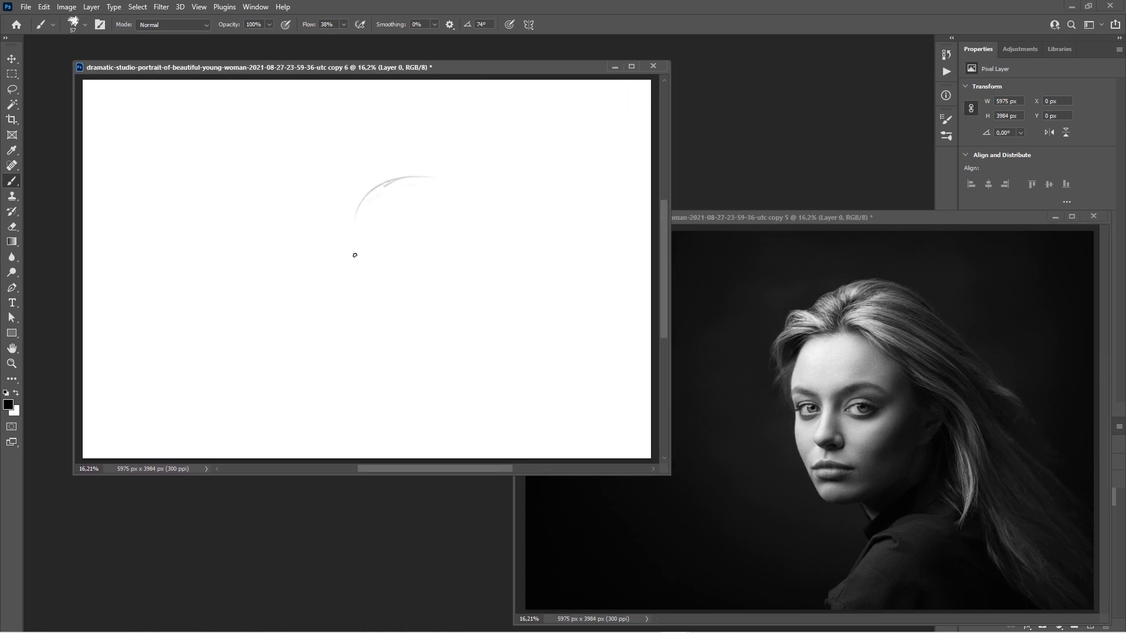
{"action": "left_click_drag", "start_coordinate": [451, 179], "coordinate": [355, 209]}
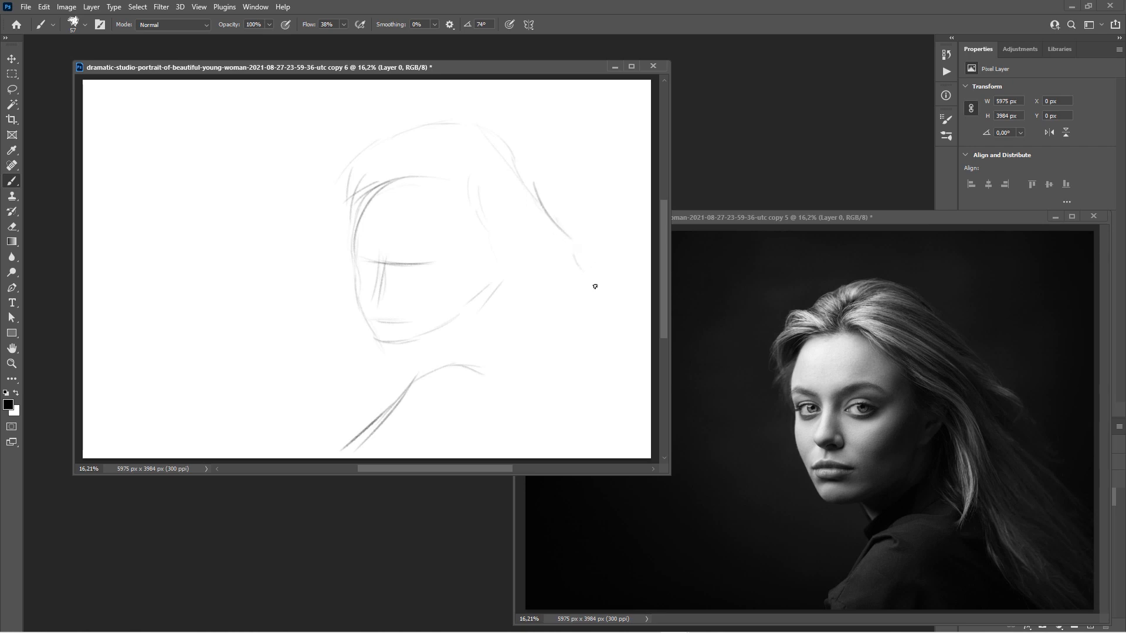
{"action": "left_click_drag", "start_coordinate": [486, 67], "coordinate": [468, 65]}
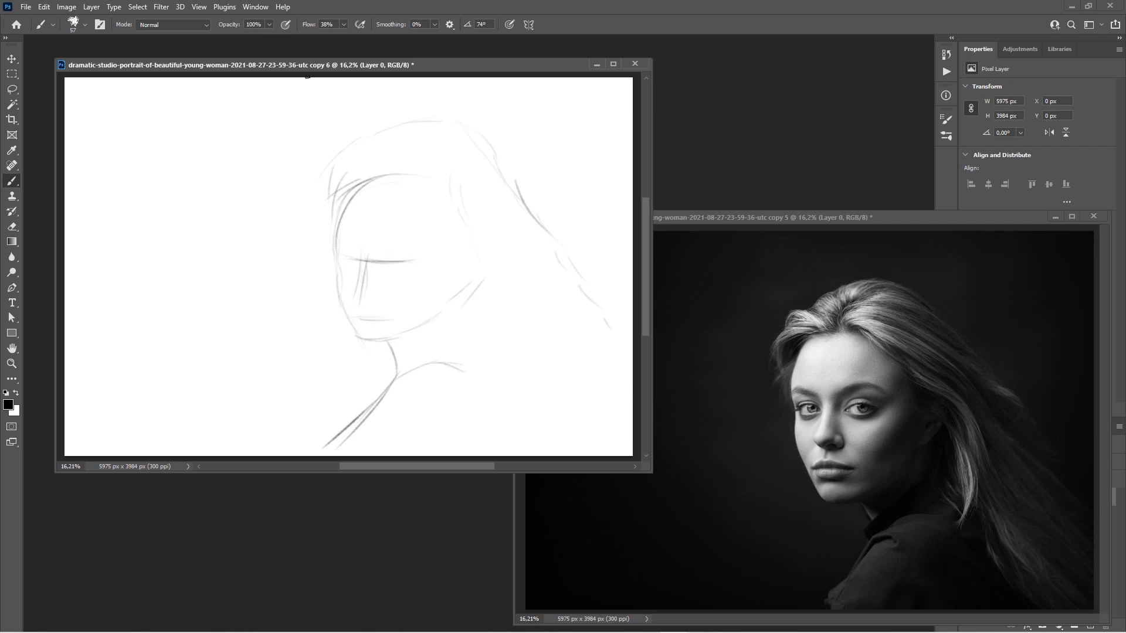
Zoom the sketch to 52.7% on the eyes and apply Window > Arrange > Match All.
{"action": "left_click", "coordinate": [258, 7]}
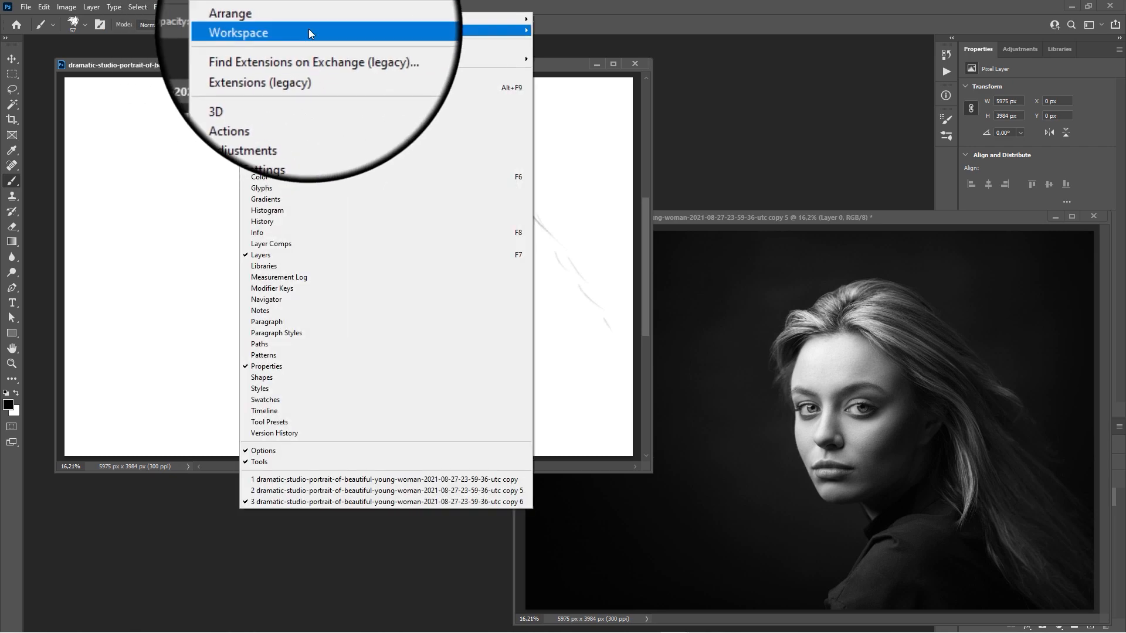
{"action": "mouse_move", "coordinate": [441, 18]}
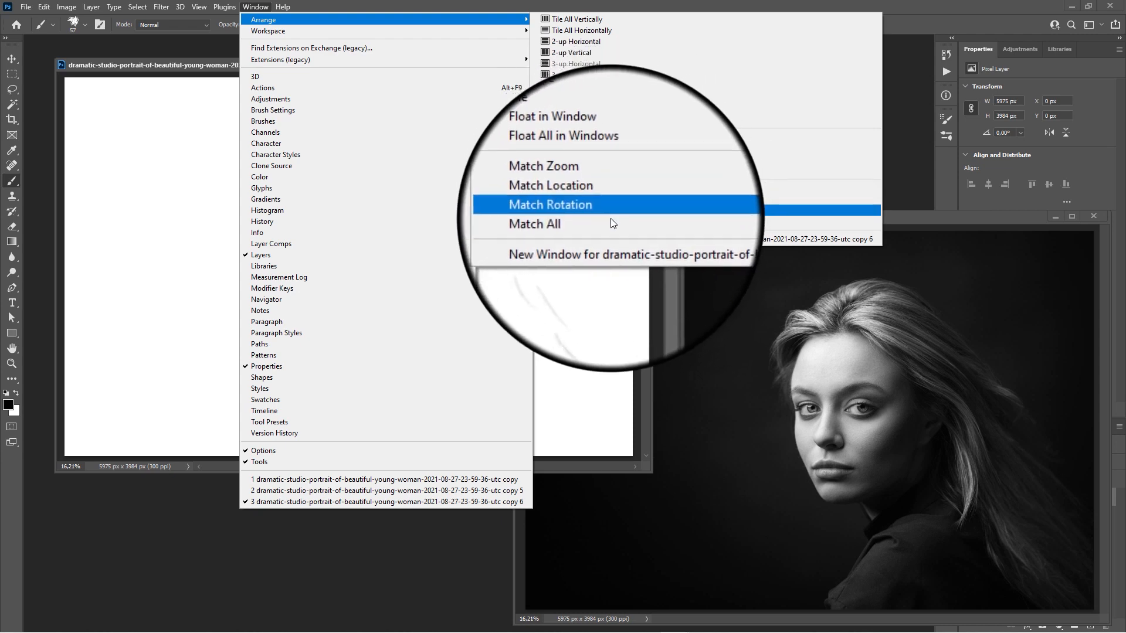
{"action": "left_click", "coordinate": [214, 65]}
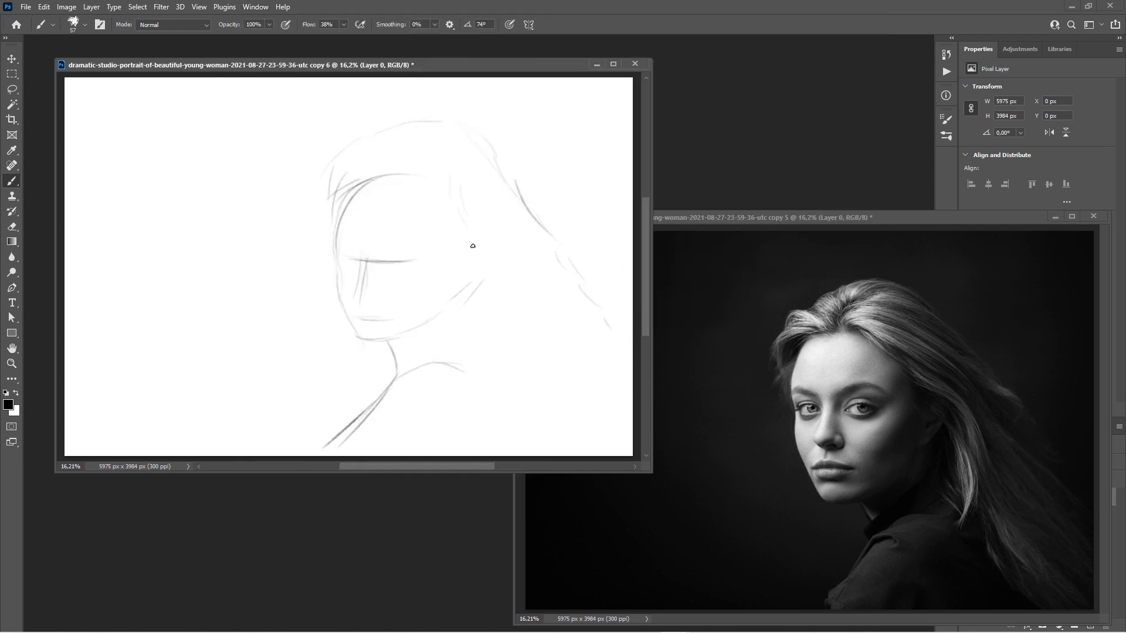
{"action": "mouse_move", "coordinate": [425, 241]}
{"action": "left_mouse_down"}
{"action": "mouse_move", "coordinate": [487, 240]}
{"action": "mouse_move", "coordinate": [408, 227]}
{"action": "left_mouse_up"}
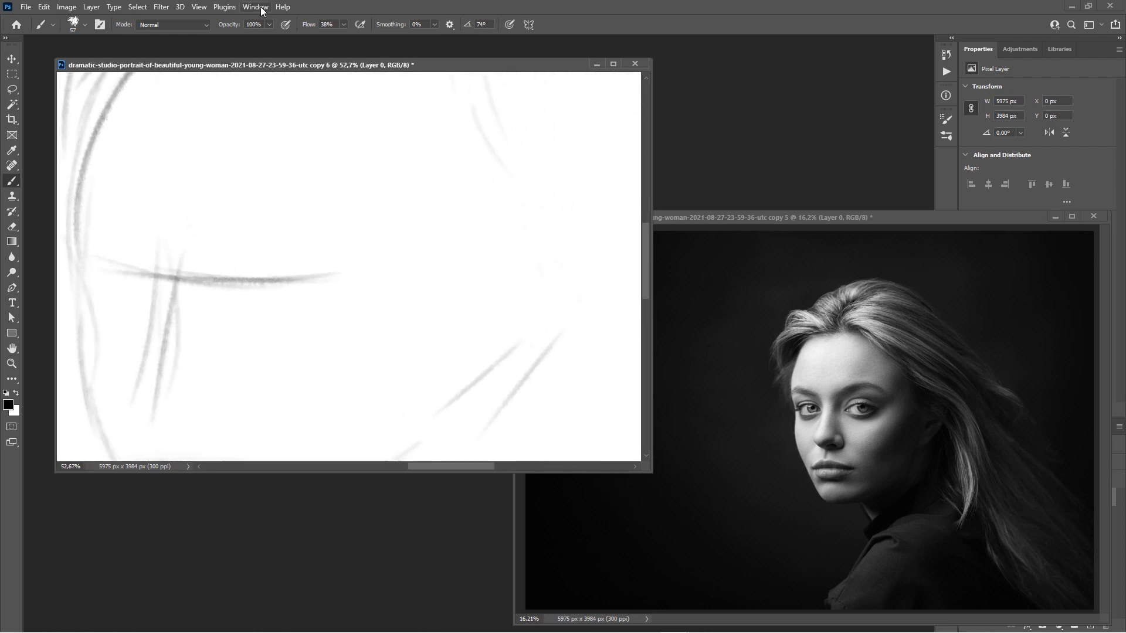
{"action": "left_click", "coordinate": [255, 7]}
{"action": "mouse_move", "coordinate": [270, 19]}
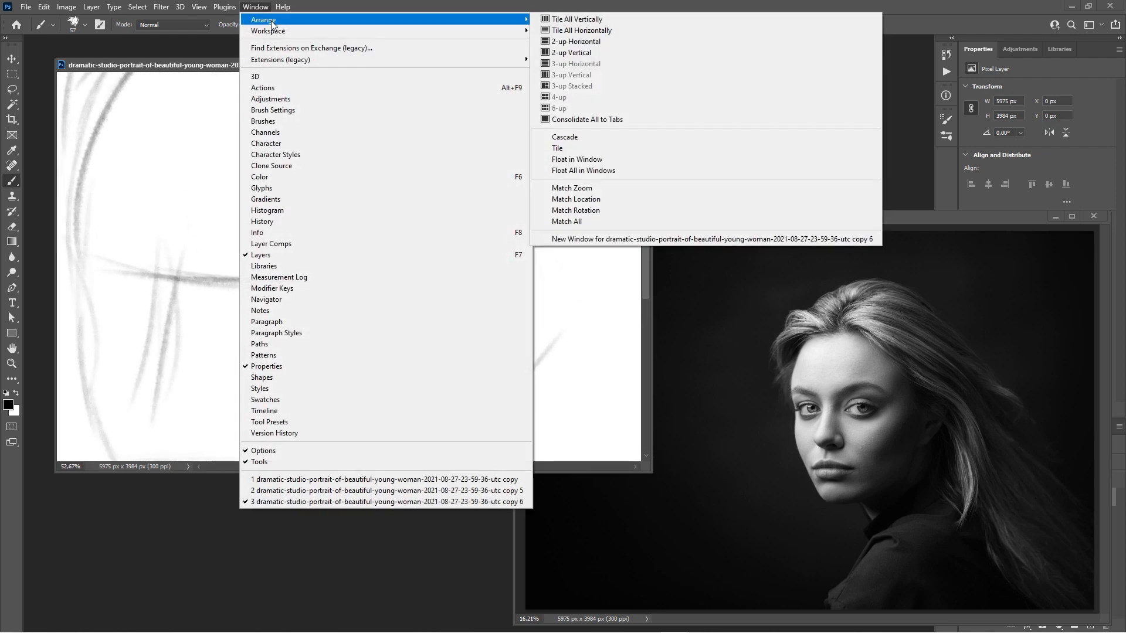
{"action": "left_click", "coordinate": [597, 221]}
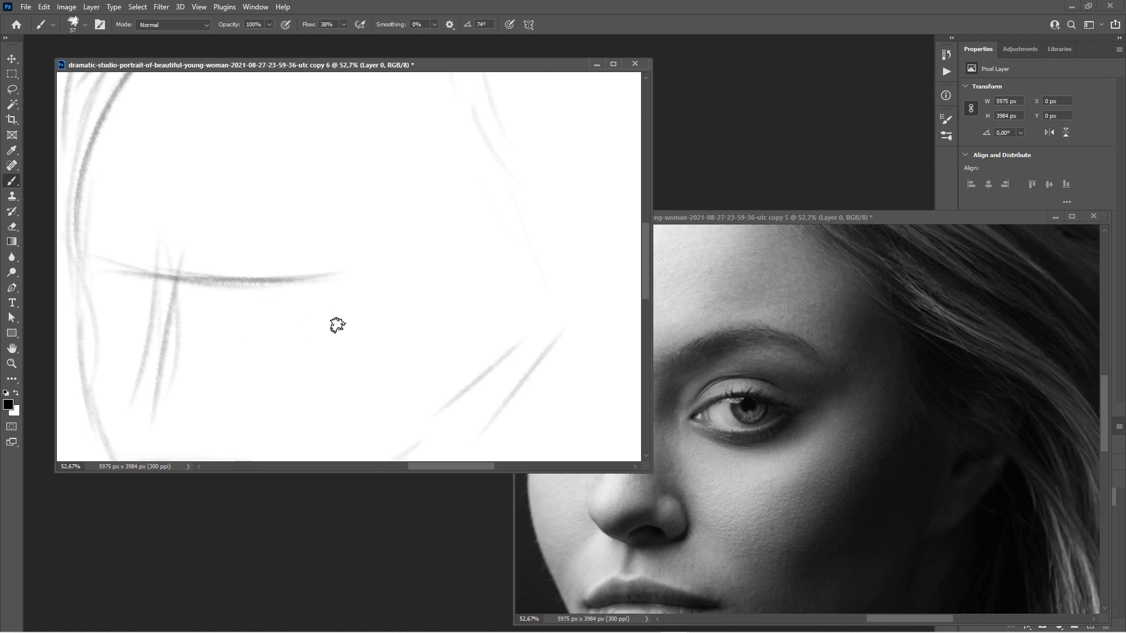
Sketch the first eye's outline and re-match the reference view to the sketch.
{"action": "mouse_move", "coordinate": [337, 320]}
{"action": "left_mouse_down"}
{"action": "mouse_move", "coordinate": [224, 309]}
{"action": "mouse_move", "coordinate": [203, 325]}
{"action": "mouse_move", "coordinate": [272, 352]}
{"action": "mouse_move", "coordinate": [354, 314]}
{"action": "left_mouse_up"}
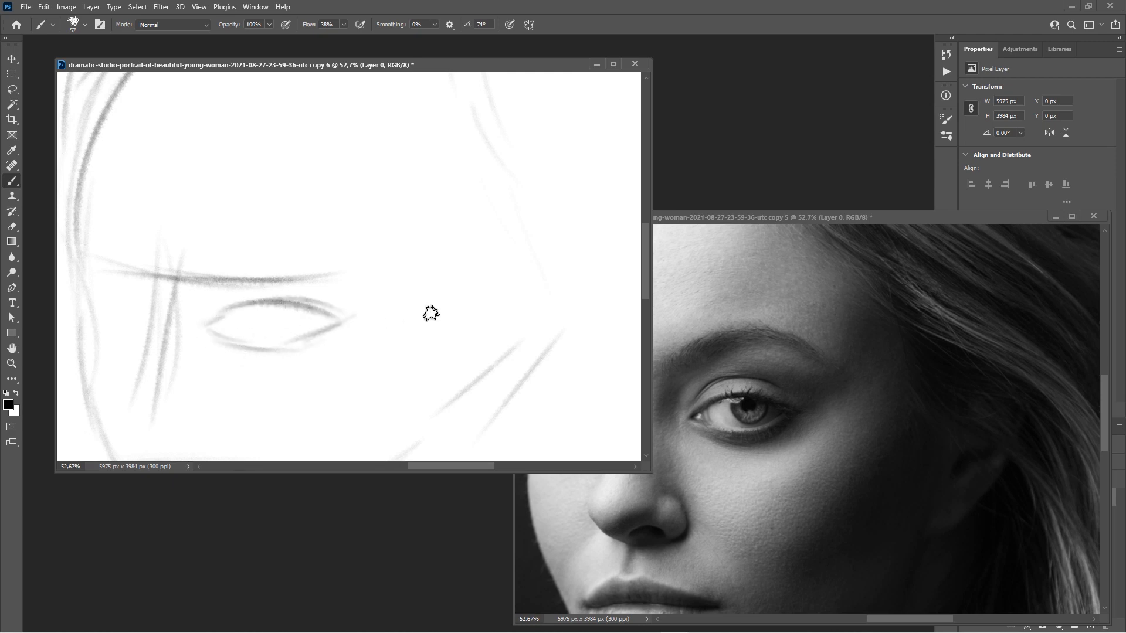
{"action": "left_click_drag", "start_coordinate": [400, 253], "coordinate": [600, 231]}
{"action": "left_click_drag", "start_coordinate": [721, 218], "coordinate": [813, 218]}
{"action": "left_click_drag", "start_coordinate": [381, 65], "coordinate": [367, 70]}
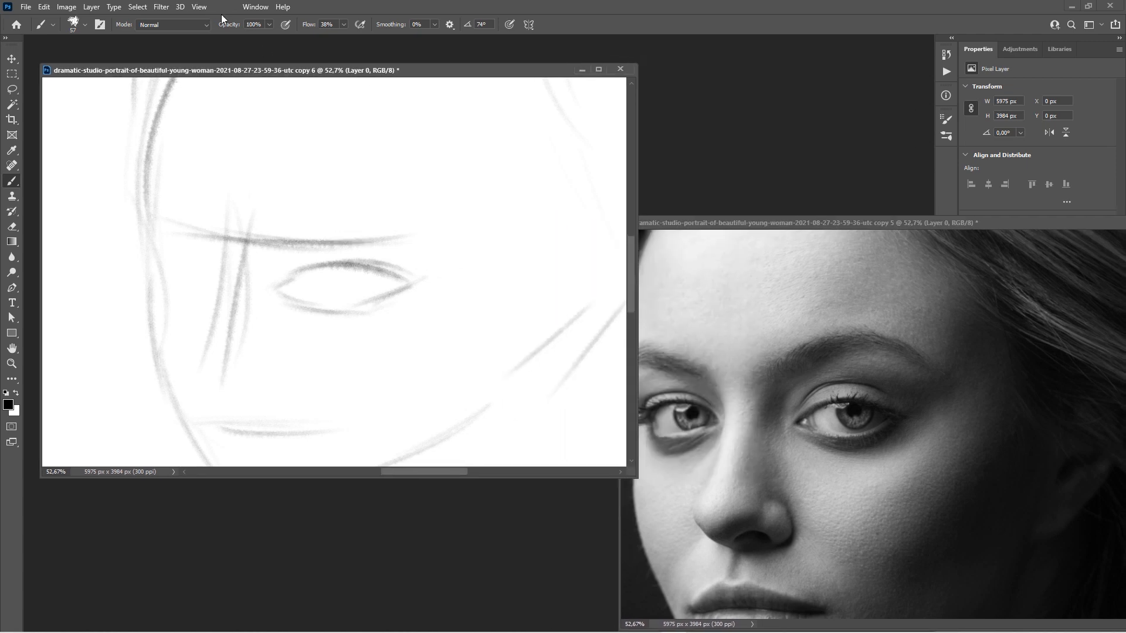
{"action": "left_click", "coordinate": [255, 7]}
{"action": "mouse_move", "coordinate": [264, 20]}
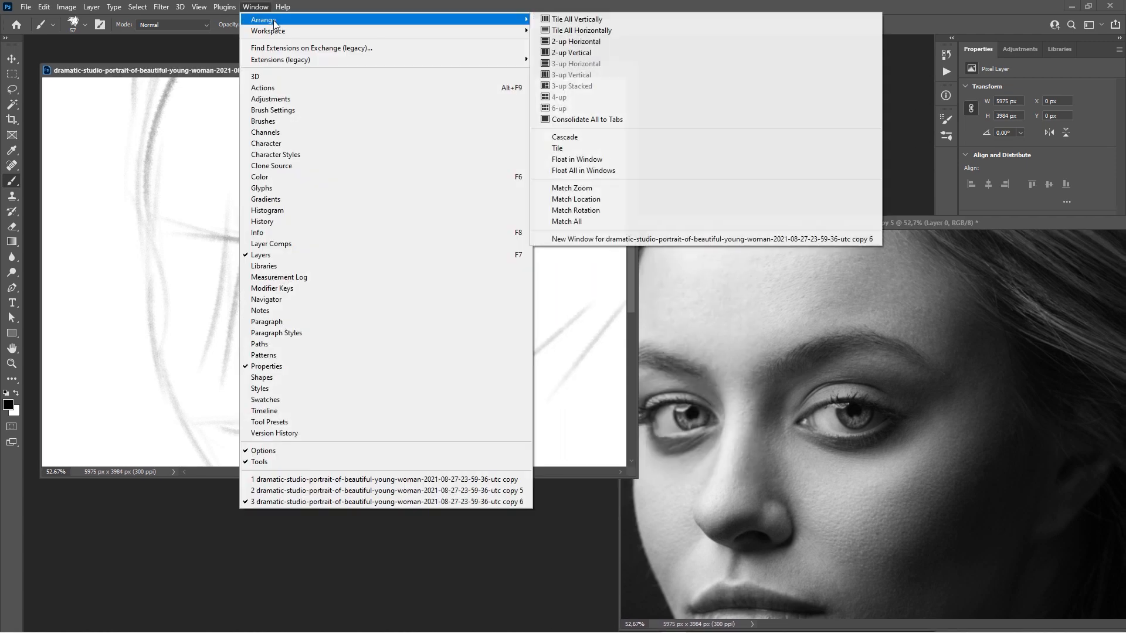
{"action": "left_click", "coordinate": [585, 220]}
Zoom in and draw the second eye's upper and lower eyelids.
{"action": "left_click_drag", "start_coordinate": [374, 247], "coordinate": [479, 241]}
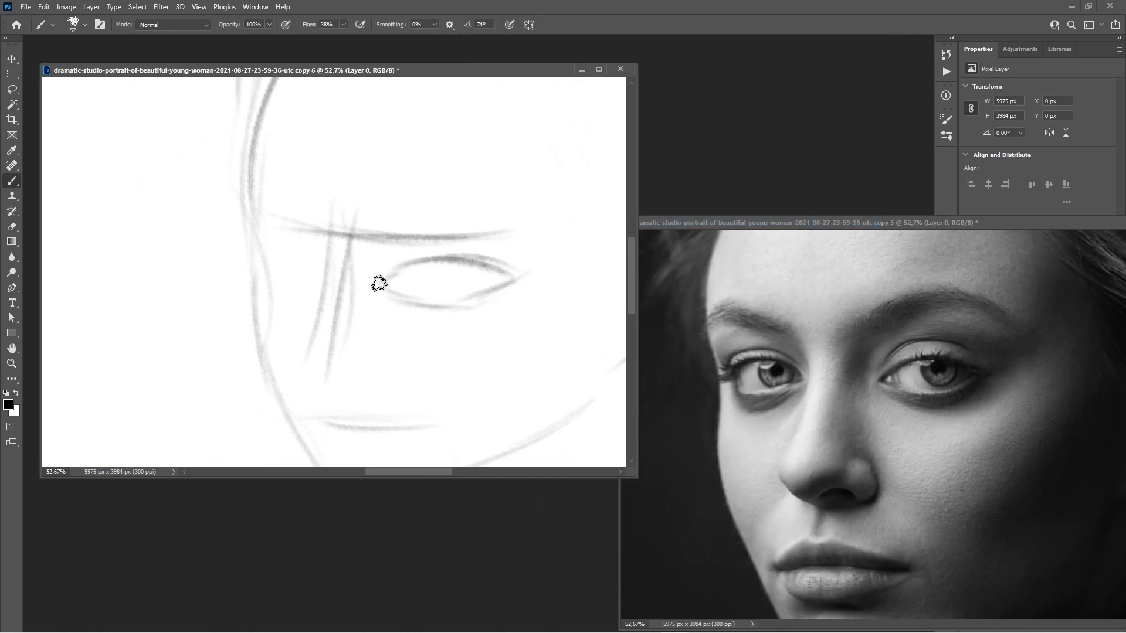
{"action": "mouse_move", "coordinate": [325, 260]}
{"action": "left_mouse_down"}
{"action": "mouse_move", "coordinate": [364, 245]}
{"action": "mouse_move", "coordinate": [377, 275]}
{"action": "mouse_move", "coordinate": [264, 292]}
{"action": "mouse_move", "coordinate": [202, 252]}
{"action": "left_mouse_up"}
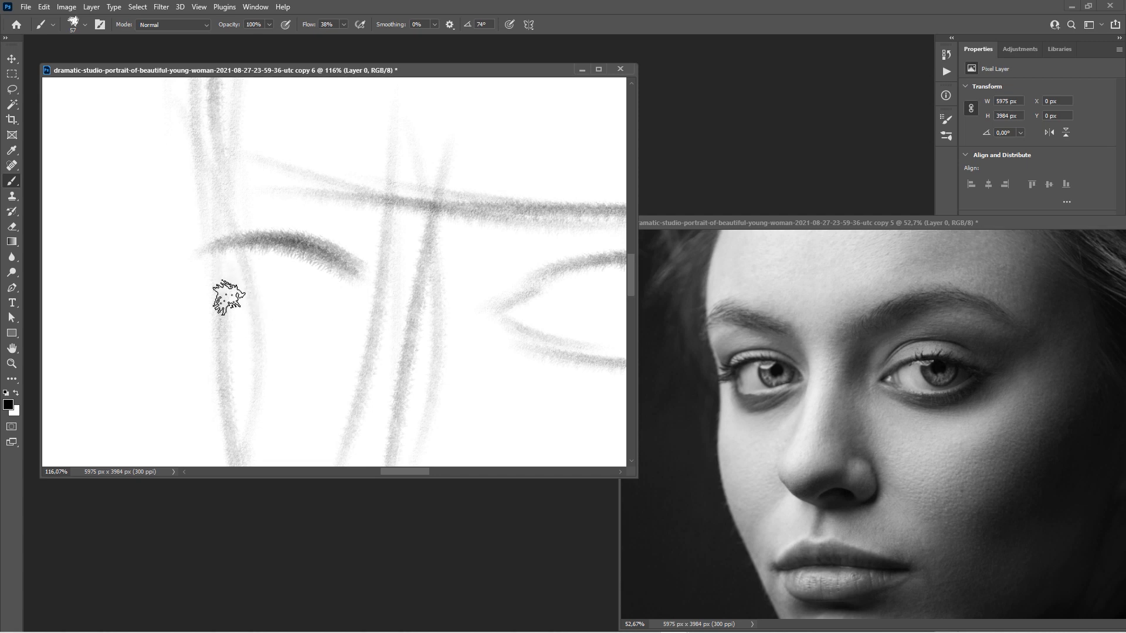
{"action": "mouse_move", "coordinate": [226, 297]}
{"action": "left_mouse_down"}
{"action": "mouse_move", "coordinate": [266, 322]}
{"action": "mouse_move", "coordinate": [354, 301]}
{"action": "mouse_move", "coordinate": [337, 313]}
{"action": "mouse_move", "coordinate": [359, 287]}
{"action": "mouse_move", "coordinate": [316, 318]}
{"action": "left_mouse_up"}
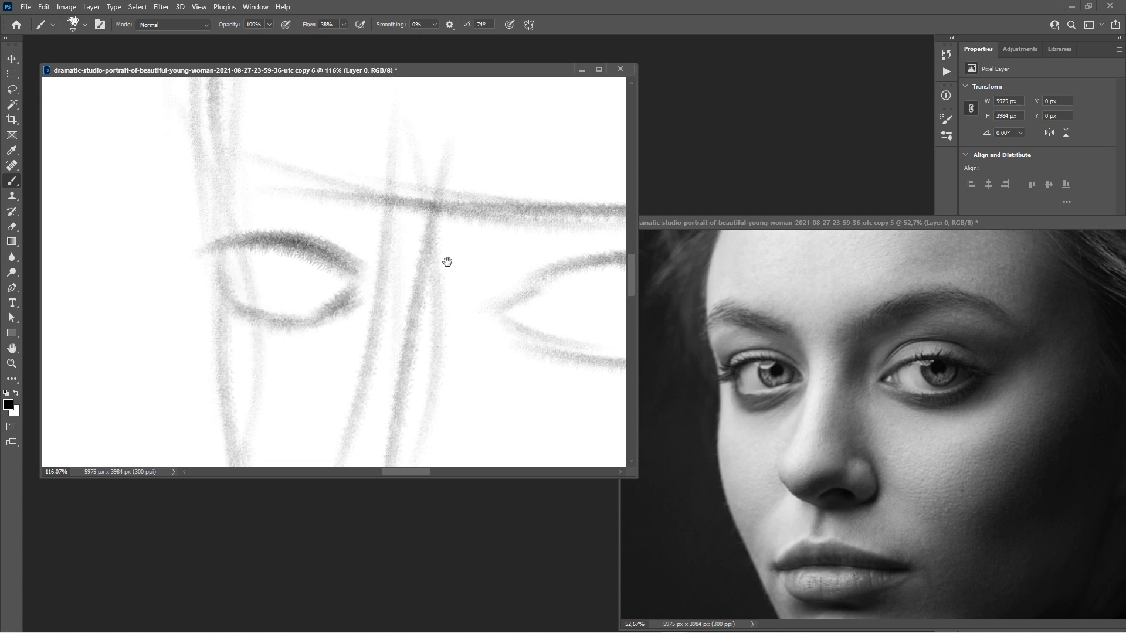
{"action": "mouse_move", "coordinate": [447, 262]}
{"action": "left_mouse_down"}
{"action": "mouse_move", "coordinate": [245, 225]}
{"action": "mouse_move", "coordinate": [380, 257]}
{"action": "mouse_move", "coordinate": [346, 263]}
{"action": "left_mouse_up"}
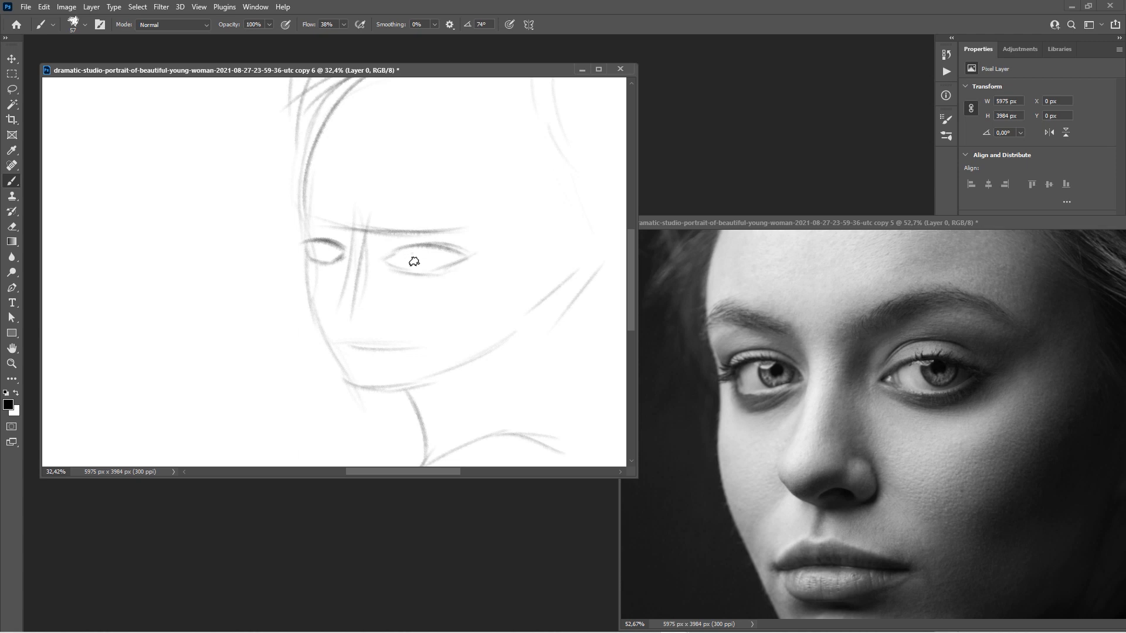
Move the reference photo window up and left, then bring the sketch forward zoomed onto the hair.
{"action": "left_click_drag", "start_coordinate": [414, 261], "coordinate": [364, 247]}
{"action": "left_click", "coordinate": [731, 223]}
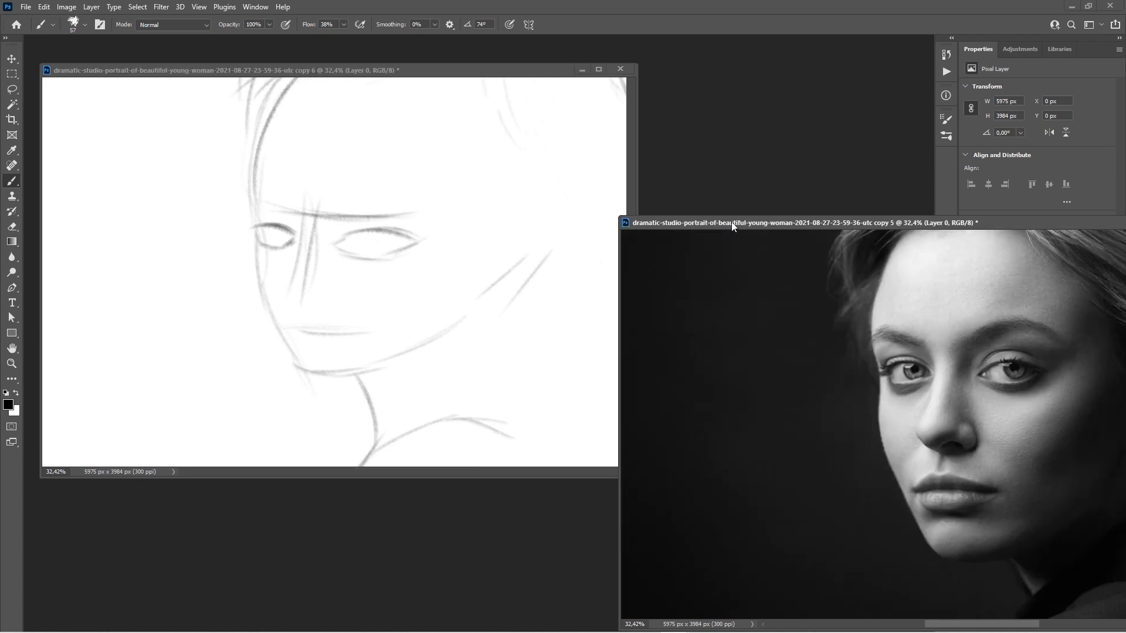
{"action": "left_click_drag", "start_coordinate": [731, 223], "coordinate": [585, 187]}
{"action": "left_click", "coordinate": [343, 252]}
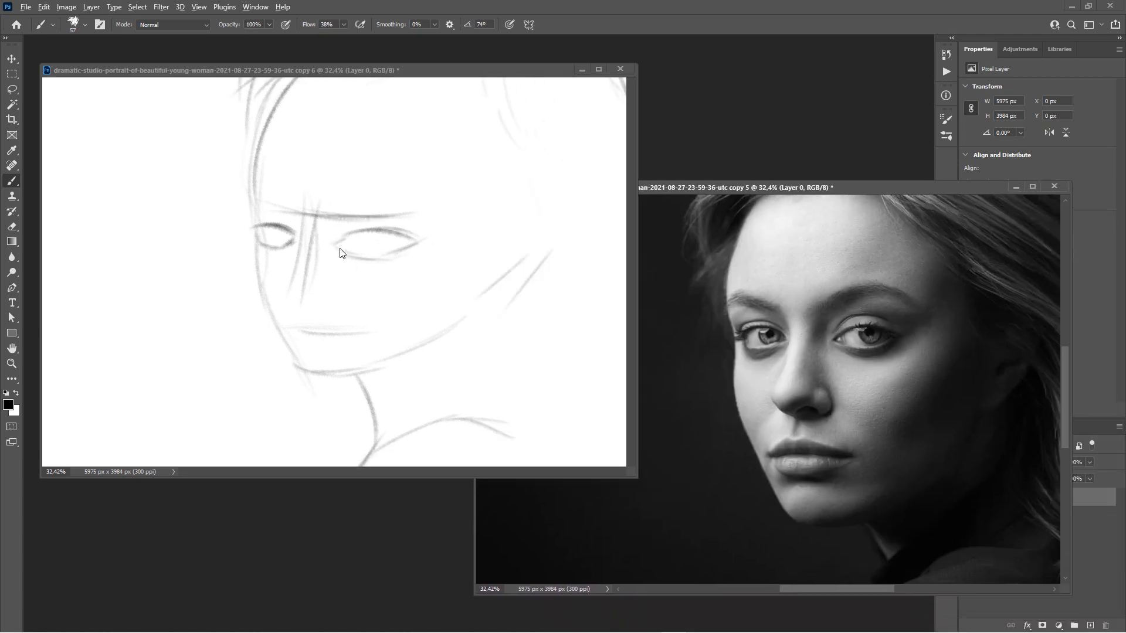
{"action": "left_click_drag", "start_coordinate": [416, 242], "coordinate": [369, 243]}
{"action": "left_click_drag", "start_coordinate": [400, 237], "coordinate": [333, 272]}
{"action": "left_click_drag", "start_coordinate": [346, 270], "coordinate": [455, 253]}
{"action": "mouse_move", "coordinate": [451, 255]}
{"action": "left_mouse_down"}
{"action": "mouse_move", "coordinate": [385, 266]}
{"action": "mouse_move", "coordinate": [373, 357]}
{"action": "left_mouse_up"}
{"action": "mouse_move", "coordinate": [440, 273]}
{"action": "left_mouse_down"}
{"action": "mouse_move", "coordinate": [330, 269]}
{"action": "mouse_move", "coordinate": [480, 273]}
{"action": "left_mouse_up"}
{"action": "left_click_drag", "start_coordinate": [417, 327], "coordinate": [414, 257]}
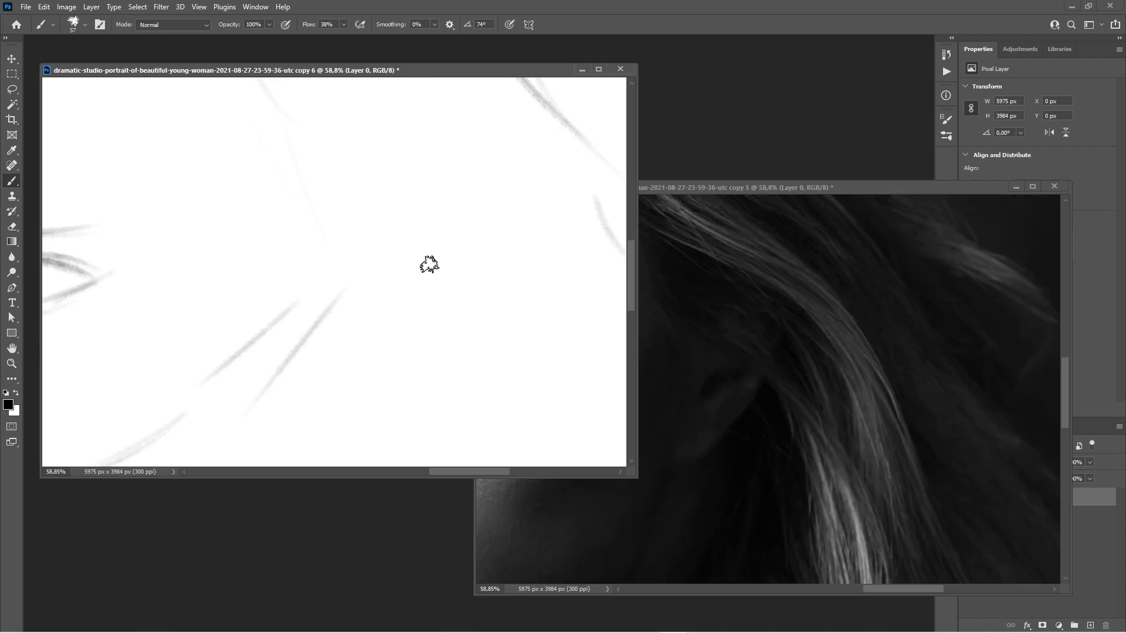
Brush long grey hair strands flowing down over the shoulder, plus a few short strokes.
{"action": "mouse_move", "coordinate": [496, 206]}
{"action": "left_mouse_down"}
{"action": "mouse_move", "coordinate": [390, 357]}
{"action": "mouse_move", "coordinate": [350, 378]}
{"action": "mouse_move", "coordinate": [365, 358]}
{"action": "left_mouse_up"}
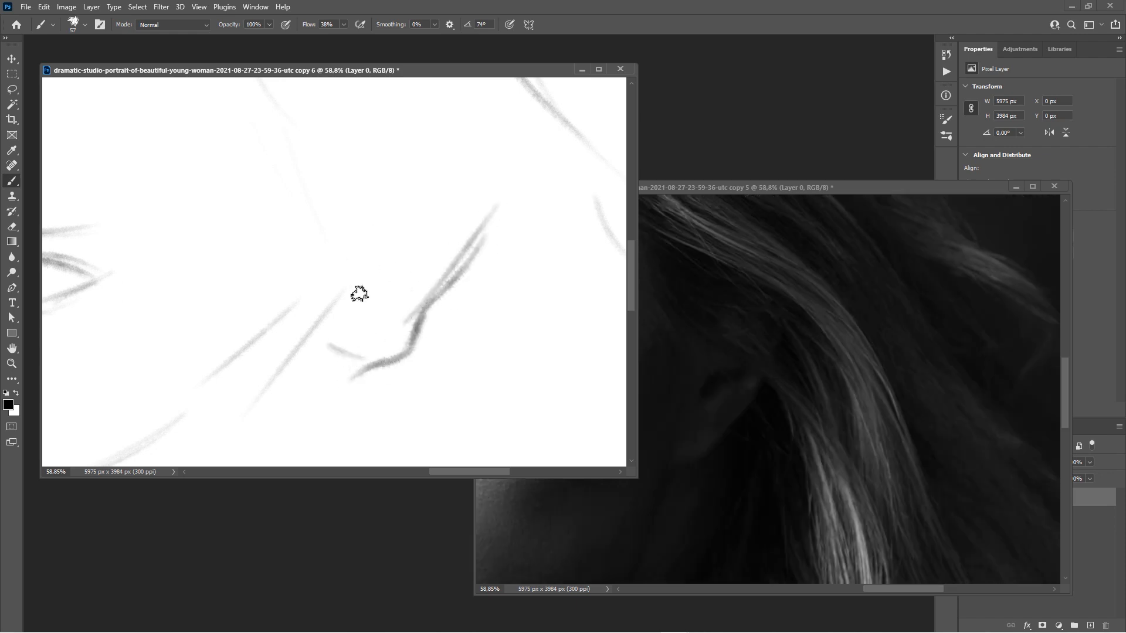
{"action": "left_click_drag", "start_coordinate": [384, 234], "coordinate": [329, 345]}
{"action": "left_click_drag", "start_coordinate": [363, 226], "coordinate": [328, 384]}
{"action": "left_click_drag", "start_coordinate": [353, 283], "coordinate": [326, 401]}
{"action": "scroll", "coordinate": [354, 343], "scroll_direction": "down", "scroll_amount": 5}
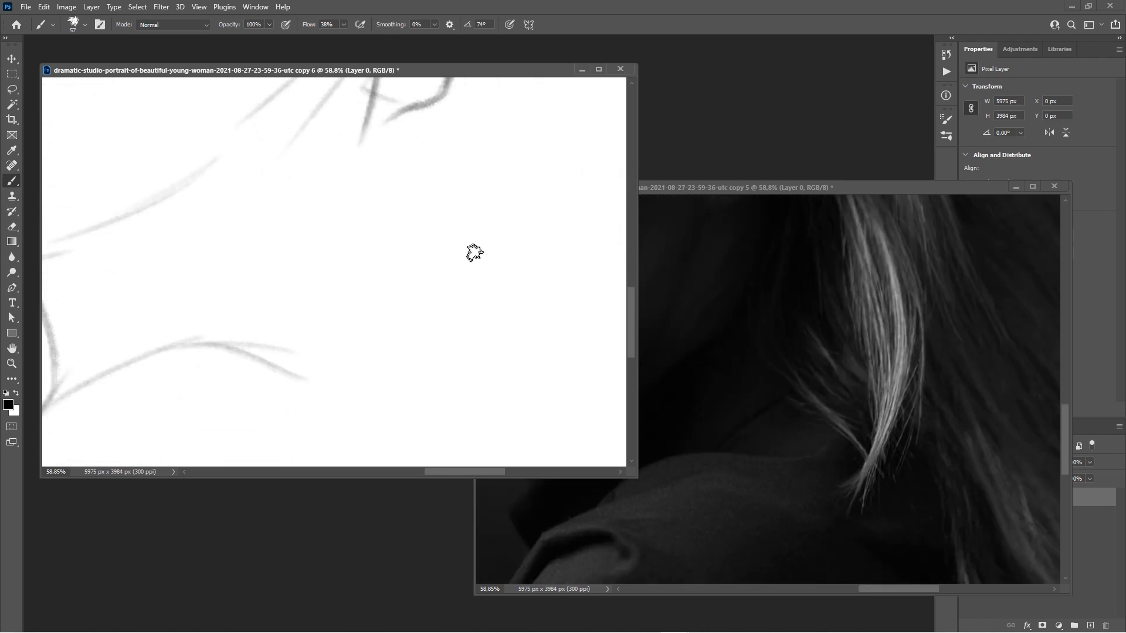
{"action": "left_click_drag", "start_coordinate": [514, 169], "coordinate": [503, 202]}
{"action": "left_click_drag", "start_coordinate": [538, 93], "coordinate": [415, 366]}
{"action": "left_click_drag", "start_coordinate": [490, 101], "coordinate": [382, 390]}
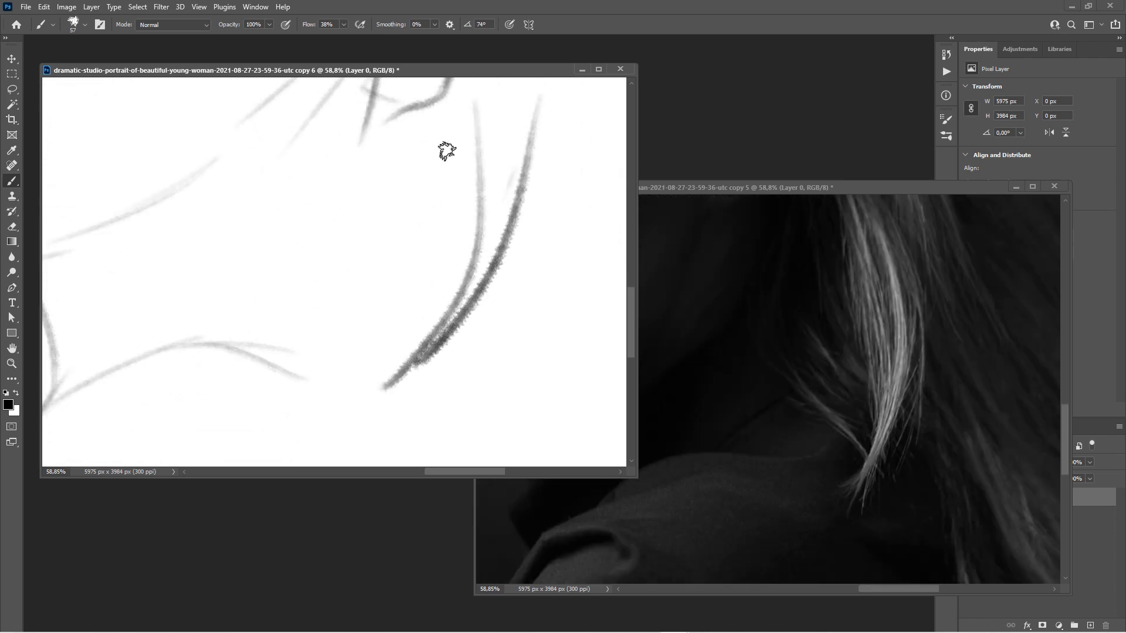
{"action": "scroll", "coordinate": [364, 262], "scroll_direction": "down", "scroll_amount": 2}
{"action": "scroll", "coordinate": [444, 264], "scroll_direction": "left", "scroll_amount": 2}
Darken the shoulder curve with several loose strokes.
{"action": "mouse_move", "coordinate": [370, 273]}
{"action": "left_mouse_down"}
{"action": "mouse_move", "coordinate": [380, 173]}
{"action": "mouse_move", "coordinate": [358, 174]}
{"action": "left_mouse_up"}
{"action": "left_click_drag", "start_coordinate": [323, 220], "coordinate": [396, 274]}
{"action": "left_click_drag", "start_coordinate": [452, 250], "coordinate": [536, 213]}
{"action": "left_click_drag", "start_coordinate": [383, 226], "coordinate": [458, 233]}
{"action": "left_click_drag", "start_coordinate": [402, 224], "coordinate": [282, 272]}
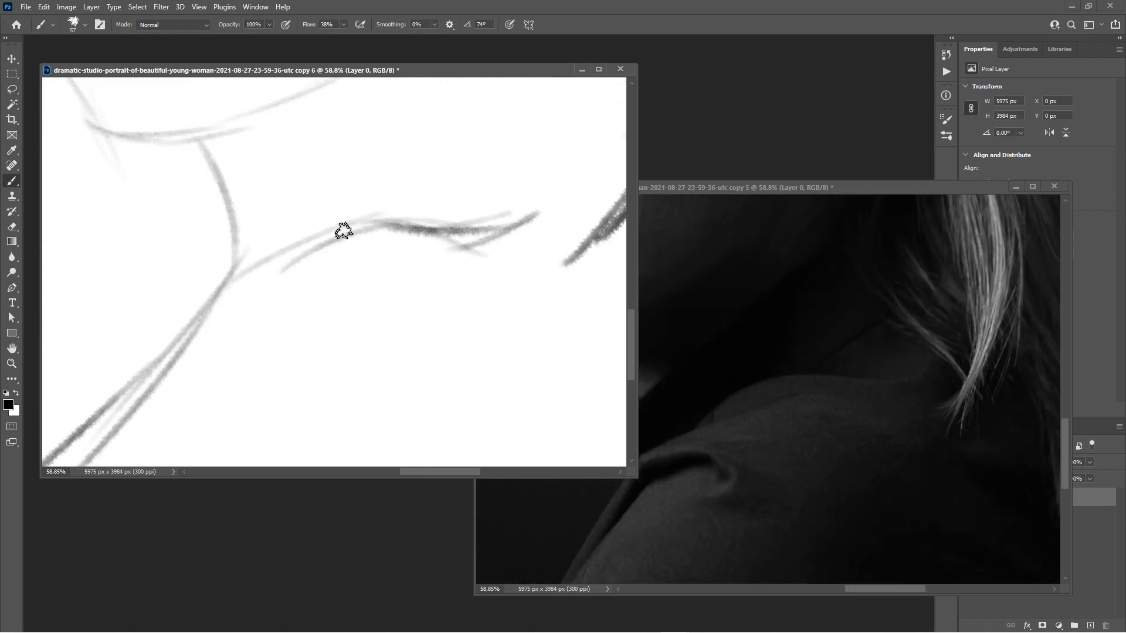
{"action": "left_click_drag", "start_coordinate": [344, 231], "coordinate": [231, 300]}
Draw the diagonal sleeve lines and a faint stroke beside the neck line.
{"action": "left_click_drag", "start_coordinate": [229, 367], "coordinate": [373, 225]}
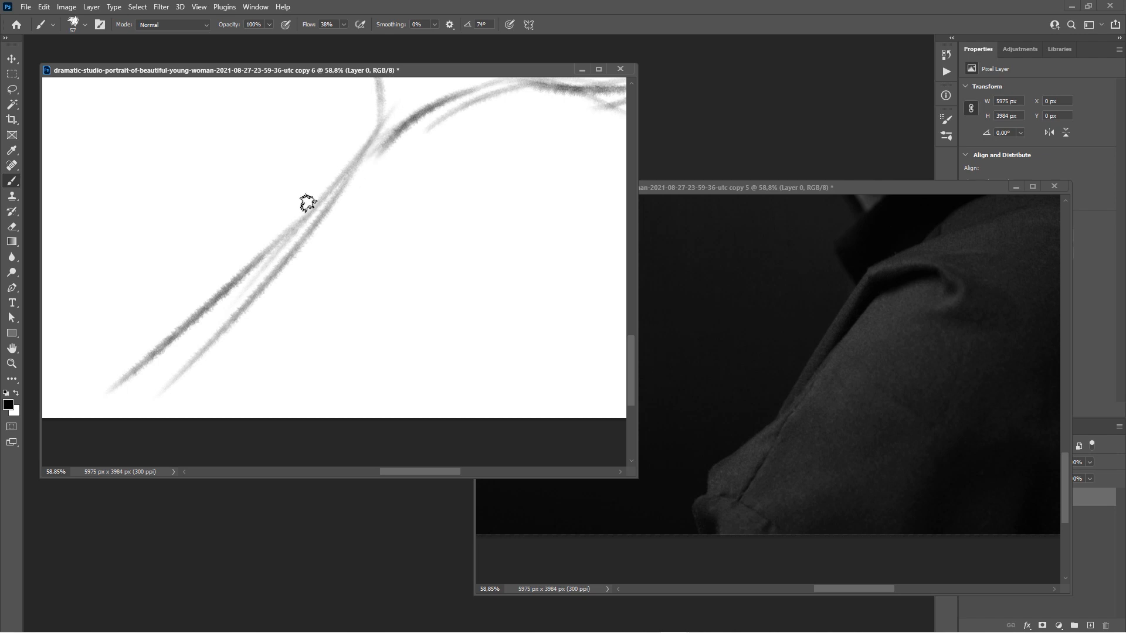
{"action": "left_click_drag", "start_coordinate": [338, 169], "coordinate": [259, 287]}
{"action": "left_click_drag", "start_coordinate": [351, 192], "coordinate": [253, 325]}
{"action": "left_click_drag", "start_coordinate": [306, 227], "coordinate": [196, 381]}
{"action": "left_click_drag", "start_coordinate": [266, 286], "coordinate": [168, 400]}
{"action": "left_click_drag", "start_coordinate": [282, 235], "coordinate": [291, 453]}
{"action": "left_click_drag", "start_coordinate": [398, 279], "coordinate": [407, 340]}
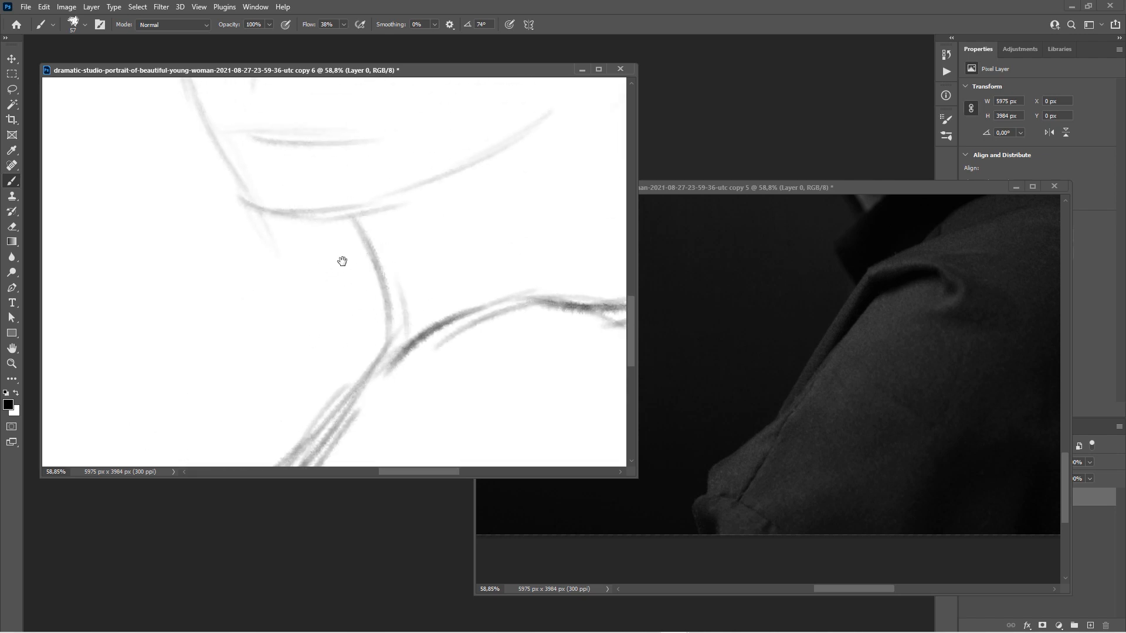
Darken the jaw underside, the right jaw and the left jaw line.
{"action": "left_click_drag", "start_coordinate": [370, 269], "coordinate": [335, 346]}
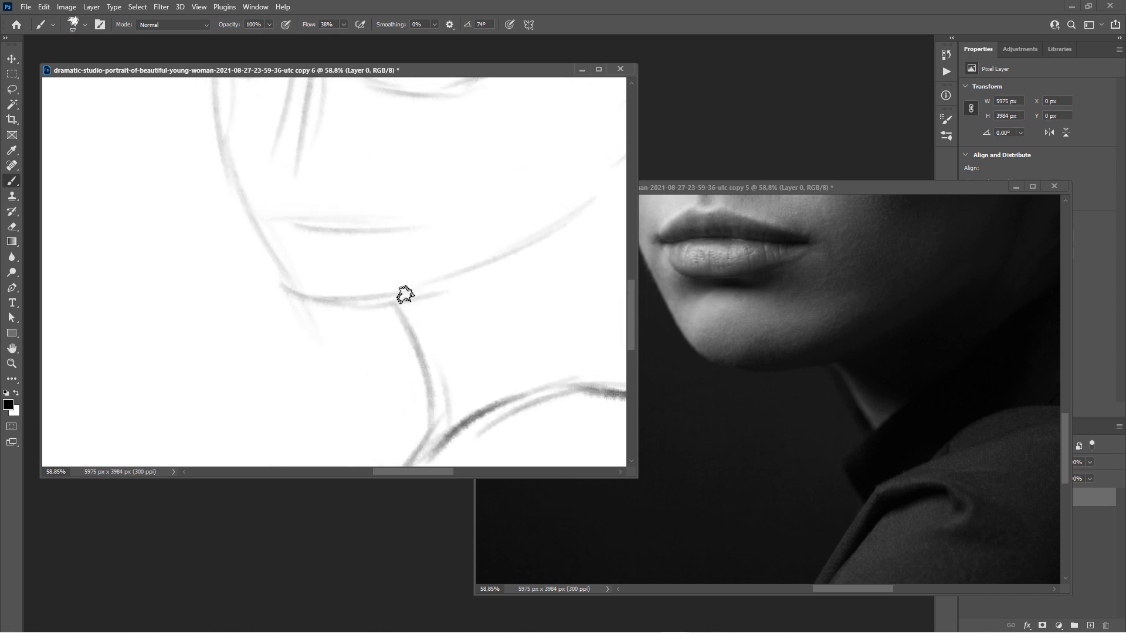
{"action": "mouse_move", "coordinate": [404, 293]}
{"action": "left_mouse_down"}
{"action": "mouse_move", "coordinate": [304, 291]}
{"action": "mouse_move", "coordinate": [252, 227]}
{"action": "mouse_move", "coordinate": [221, 147]}
{"action": "left_mouse_up"}
{"action": "mouse_move", "coordinate": [351, 298]}
{"action": "left_mouse_down"}
{"action": "mouse_move", "coordinate": [261, 320]}
{"action": "mouse_move", "coordinate": [421, 280]}
{"action": "left_mouse_up"}
{"action": "left_click_drag", "start_coordinate": [382, 304], "coordinate": [294, 319]}
{"action": "left_click_drag", "start_coordinate": [250, 281], "coordinate": [363, 321]}
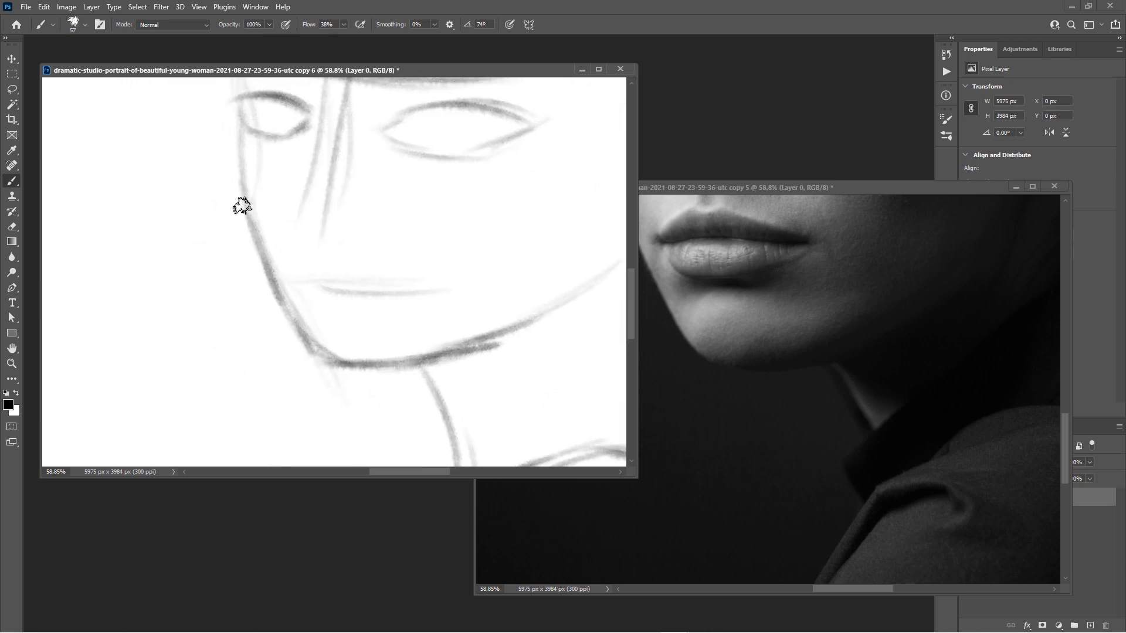
{"action": "mouse_move", "coordinate": [241, 206]}
{"action": "left_mouse_down"}
{"action": "mouse_move", "coordinate": [254, 249]}
{"action": "mouse_move", "coordinate": [346, 359]}
{"action": "left_mouse_up"}
{"action": "left_click_drag", "start_coordinate": [292, 246], "coordinate": [346, 291]}
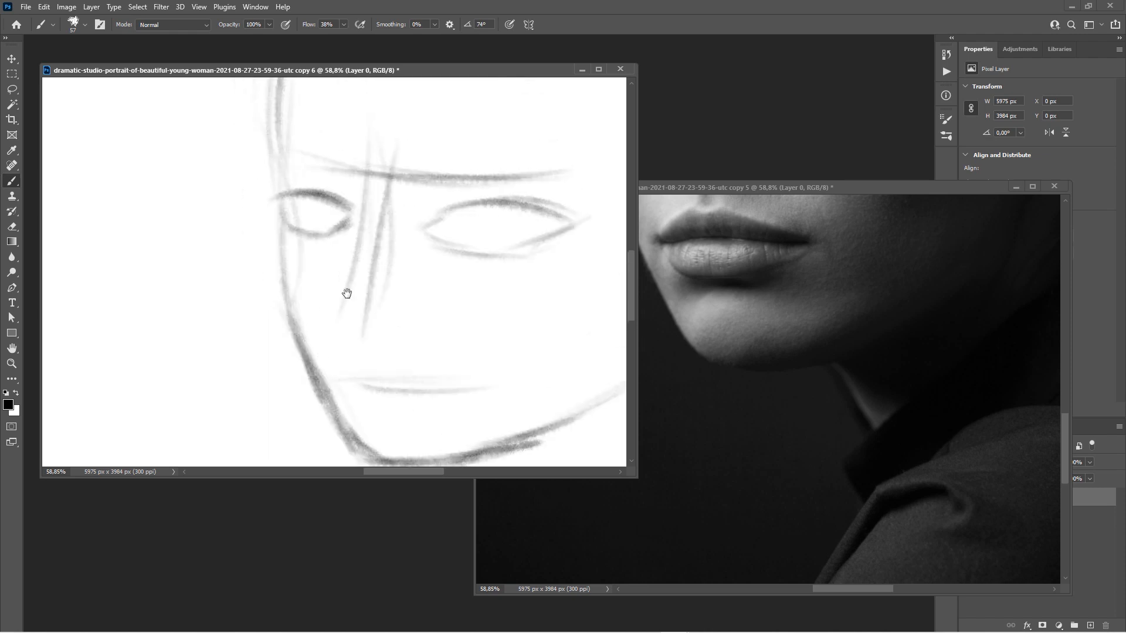
{"action": "left_click_drag", "start_coordinate": [459, 75], "coordinate": [367, 75]}
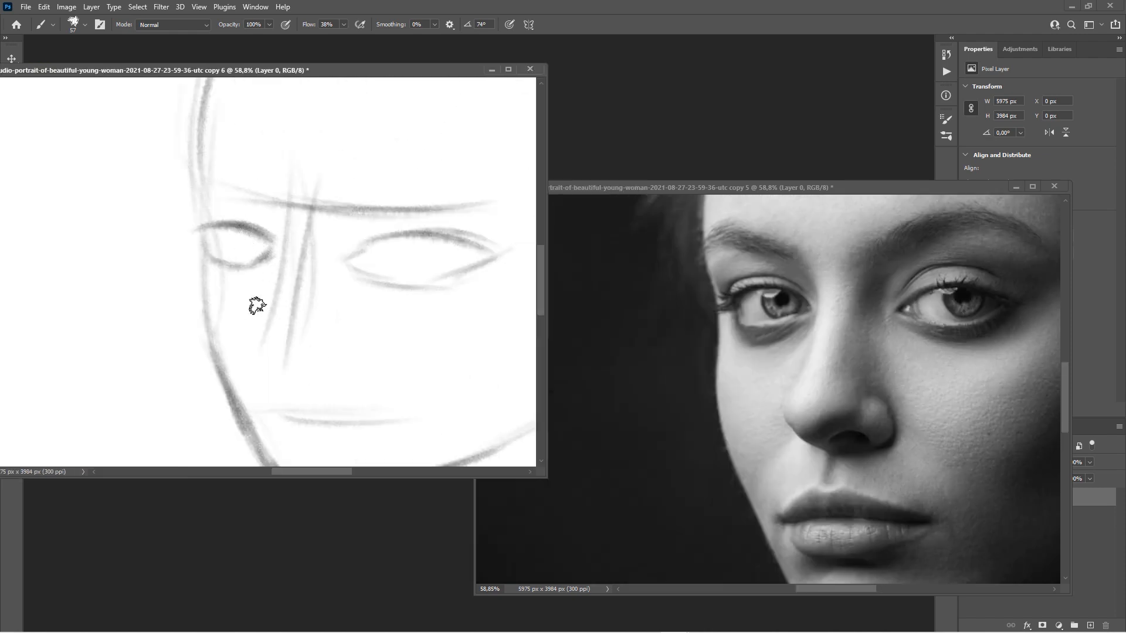
{"action": "left_click_drag", "start_coordinate": [198, 248], "coordinate": [222, 364]}
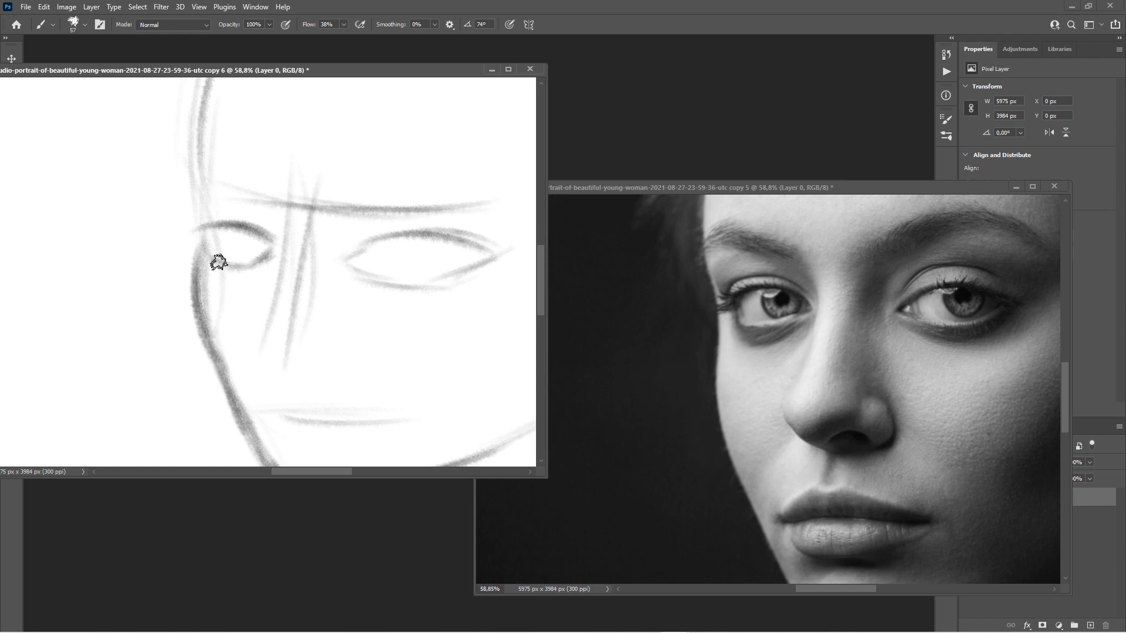
Draw the left hairline down the face and brush dark hair strokes on the left side.
{"action": "scroll", "coordinate": [171, 281], "scroll_direction": "up", "scroll_amount": 5}
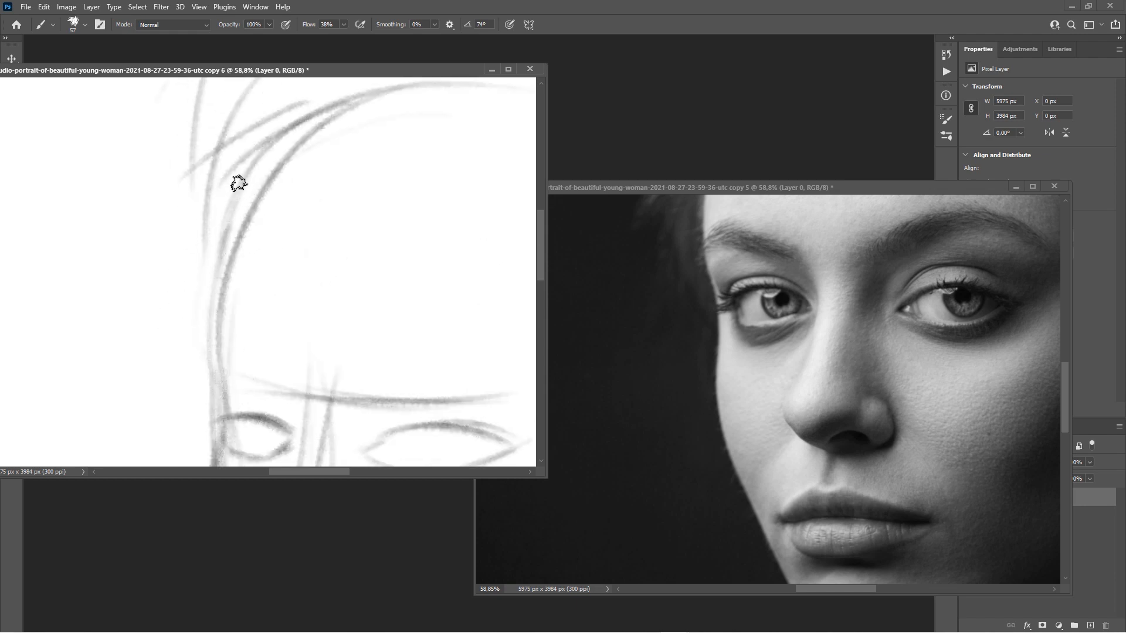
{"action": "mouse_move", "coordinate": [208, 141]}
{"action": "left_mouse_down"}
{"action": "mouse_move", "coordinate": [209, 205]}
{"action": "mouse_move", "coordinate": [216, 283]}
{"action": "left_mouse_up"}
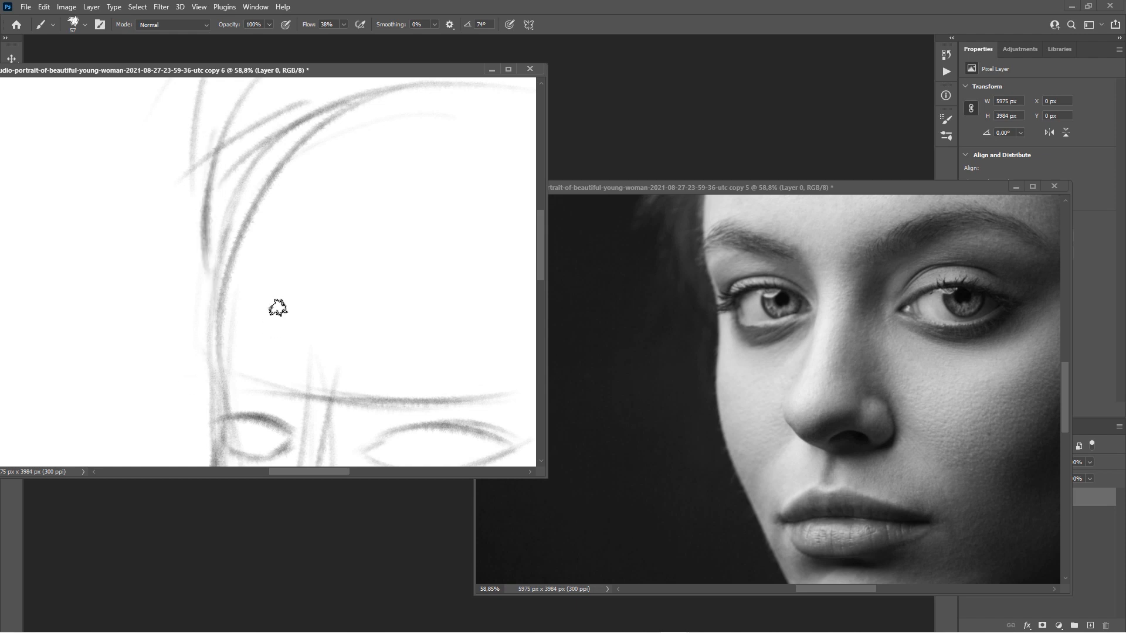
{"action": "scroll", "coordinate": [279, 299], "scroll_direction": "up", "scroll_amount": 5}
{"action": "left_click_drag", "start_coordinate": [286, 206], "coordinate": [183, 282]}
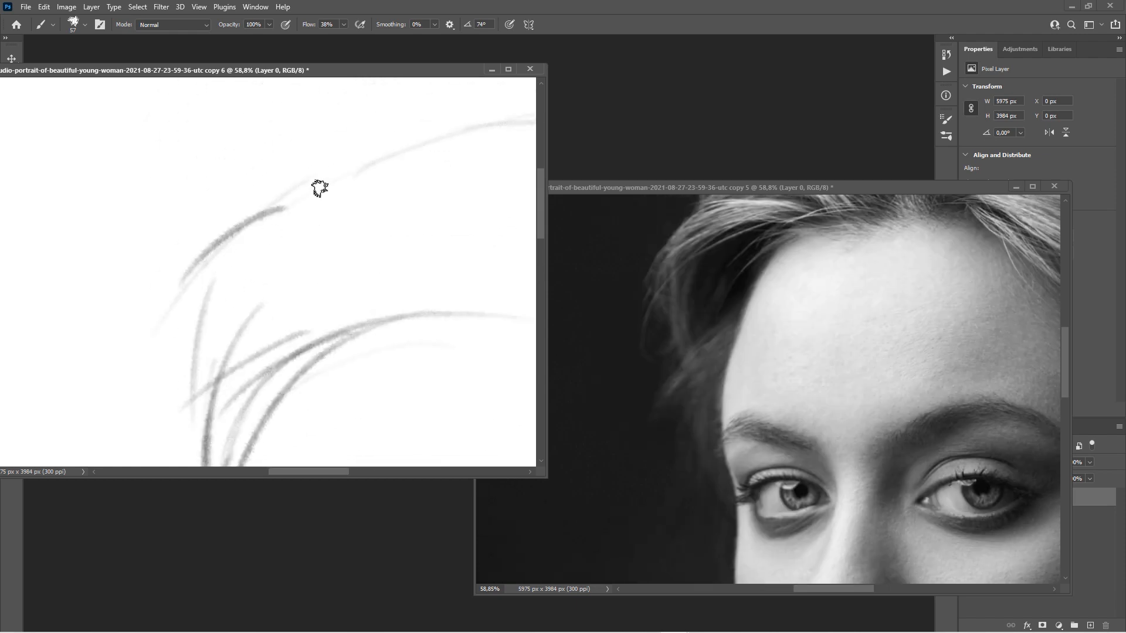
{"action": "left_click_drag", "start_coordinate": [293, 188], "coordinate": [168, 320]}
{"action": "left_click_drag", "start_coordinate": [262, 288], "coordinate": [196, 361]}
{"action": "left_click_drag", "start_coordinate": [254, 315], "coordinate": [200, 408]}
{"action": "left_click_drag", "start_coordinate": [249, 370], "coordinate": [231, 428]}
{"action": "scroll", "coordinate": [413, 271], "scroll_direction": "down", "scroll_amount": 4}
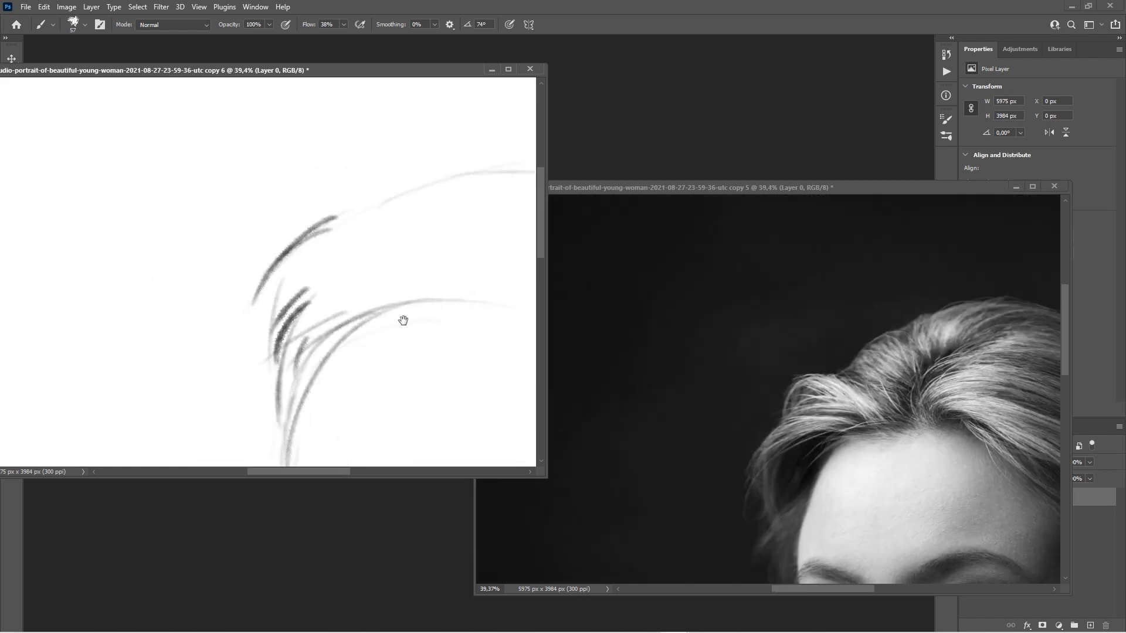
Brush hair strokes along the head's top contour, completing the upper-left arc.
{"action": "left_click_drag", "start_coordinate": [404, 320], "coordinate": [362, 269]}
{"action": "left_click_drag", "start_coordinate": [436, 232], "coordinate": [322, 300]}
{"action": "mouse_move", "coordinate": [409, 189]}
{"action": "left_mouse_down"}
{"action": "mouse_move", "coordinate": [337, 178]}
{"action": "mouse_move", "coordinate": [220, 229]}
{"action": "left_mouse_up"}
{"action": "left_click_drag", "start_coordinate": [368, 170], "coordinate": [205, 255]}
{"action": "mouse_move", "coordinate": [291, 200]}
{"action": "left_mouse_down"}
{"action": "mouse_move", "coordinate": [209, 258]}
{"action": "mouse_move", "coordinate": [207, 277]}
{"action": "left_mouse_up"}
{"action": "mouse_move", "coordinate": [223, 266]}
{"action": "left_mouse_down"}
{"action": "mouse_move", "coordinate": [187, 251]}
{"action": "mouse_move", "coordinate": [129, 283]}
{"action": "left_mouse_up"}
{"action": "left_click_drag", "start_coordinate": [178, 258], "coordinate": [115, 313]}
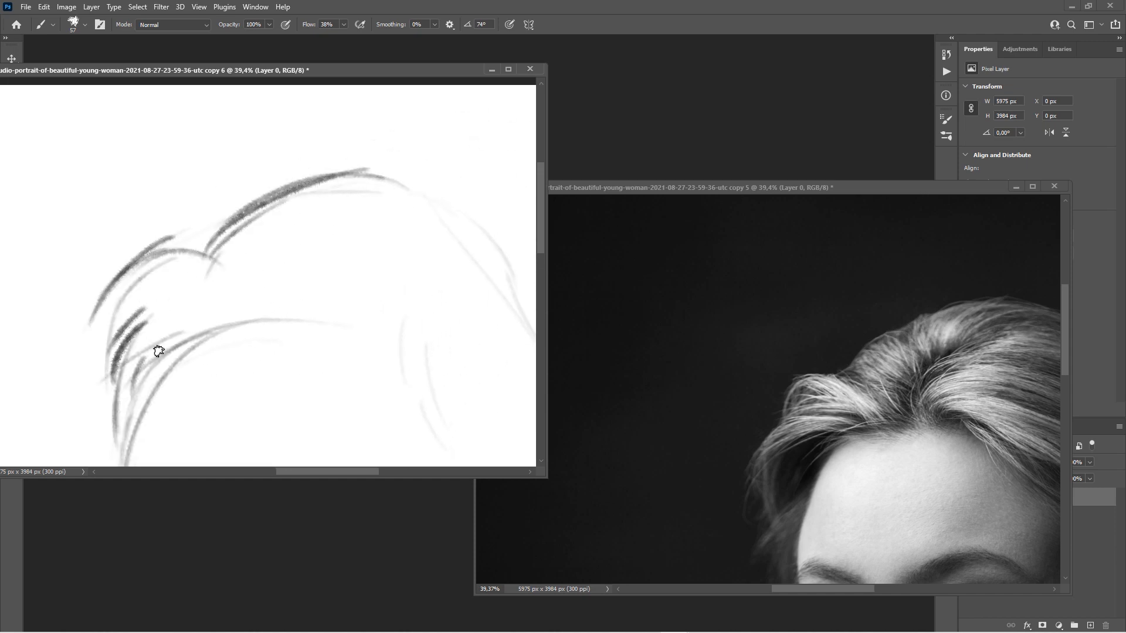
Add inner parting strokes and the right hair contour, then zoom out to the whole sketch.
{"action": "mouse_move", "coordinate": [301, 338]}
{"action": "left_mouse_down"}
{"action": "mouse_move", "coordinate": [313, 258]}
{"action": "mouse_move", "coordinate": [364, 250]}
{"action": "left_mouse_up"}
{"action": "mouse_move", "coordinate": [326, 275]}
{"action": "left_mouse_down"}
{"action": "mouse_move", "coordinate": [373, 231]}
{"action": "mouse_move", "coordinate": [292, 280]}
{"action": "mouse_move", "coordinate": [239, 270]}
{"action": "left_mouse_up"}
{"action": "left_click_drag", "start_coordinate": [232, 222], "coordinate": [331, 351]}
{"action": "left_click_drag", "start_coordinate": [332, 318], "coordinate": [408, 409]}
{"action": "left_click_drag", "start_coordinate": [367, 249], "coordinate": [401, 92]}
{"action": "left_click_drag", "start_coordinate": [418, 272], "coordinate": [269, 294]}
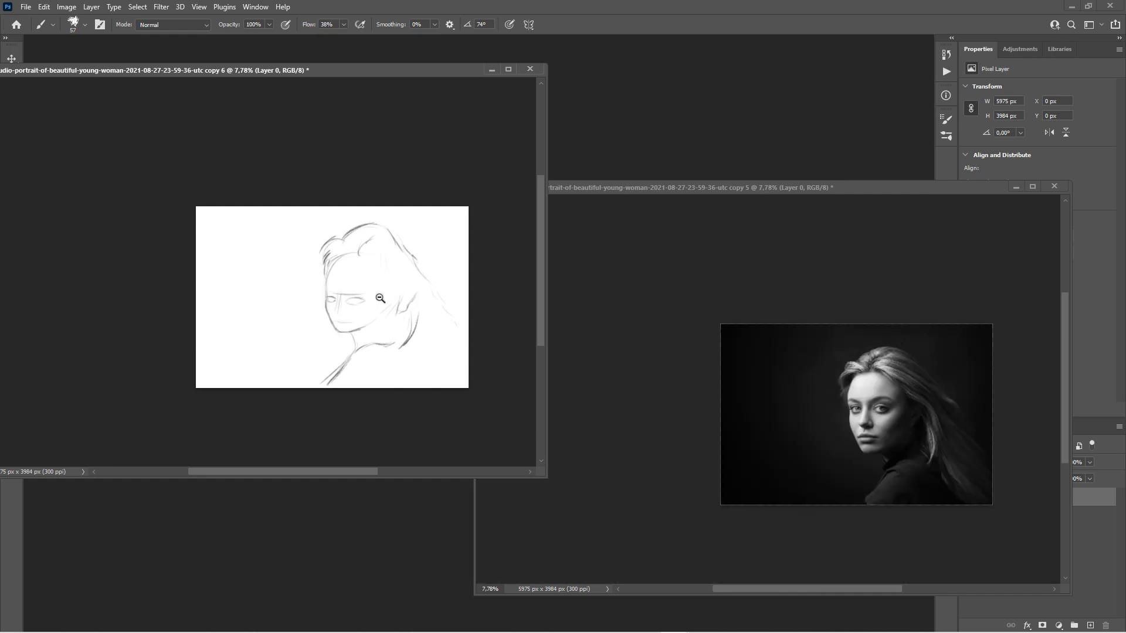
Zoom the sketch to 16%, recentre it, and shift the sketch window right and down.
{"action": "mouse_move", "coordinate": [368, 296]}
{"action": "left_mouse_down"}
{"action": "mouse_move", "coordinate": [404, 276]}
{"action": "mouse_move", "coordinate": [321, 237]}
{"action": "left_mouse_up"}
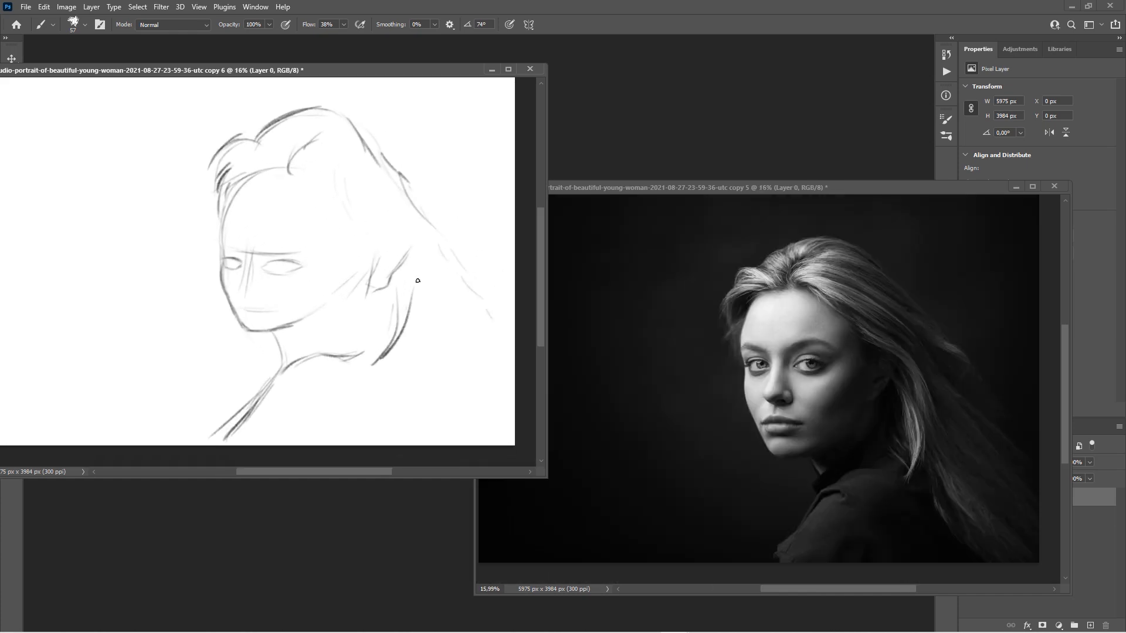
{"action": "left_click", "coordinate": [575, 187]}
{"action": "left_click_drag", "start_coordinate": [393, 70], "coordinate": [495, 83]}
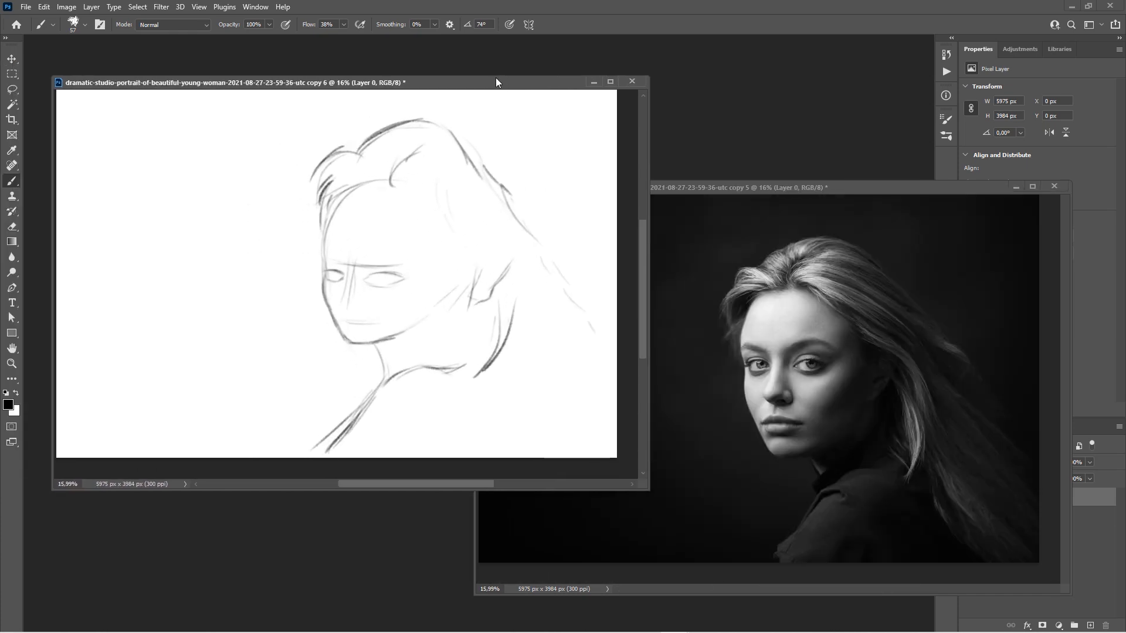
Apply Window > Arrange > Match All, then bring the reference photo forward and move it left.
{"action": "left_click", "coordinate": [261, 8]}
{"action": "mouse_move", "coordinate": [270, 19]}
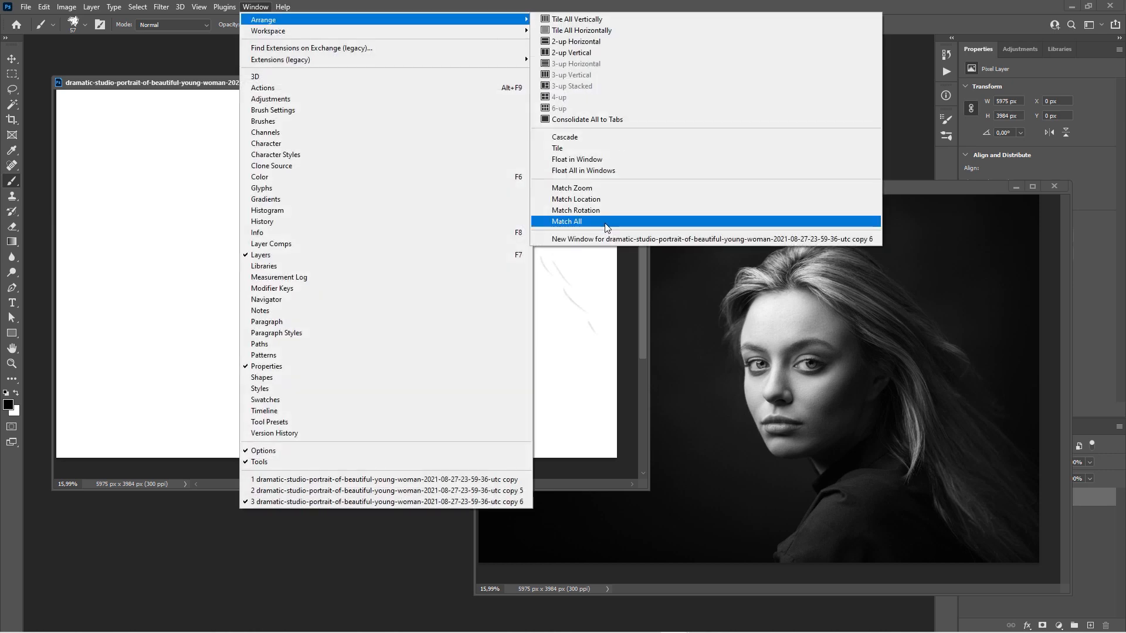
{"action": "left_click", "coordinate": [215, 85]}
{"action": "mouse_move", "coordinate": [443, 86]}
{"action": "left_mouse_down"}
{"action": "mouse_move", "coordinate": [455, 85]}
{"action": "mouse_move", "coordinate": [433, 83]}
{"action": "left_mouse_up"}
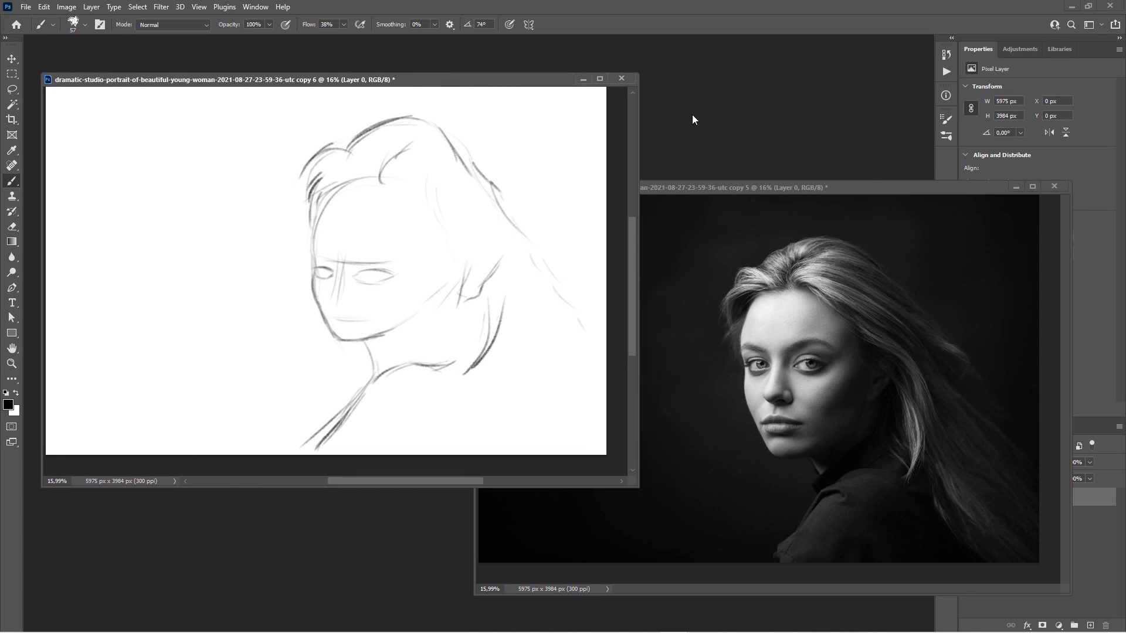
{"action": "left_click_drag", "start_coordinate": [835, 188], "coordinate": [658, 190]}
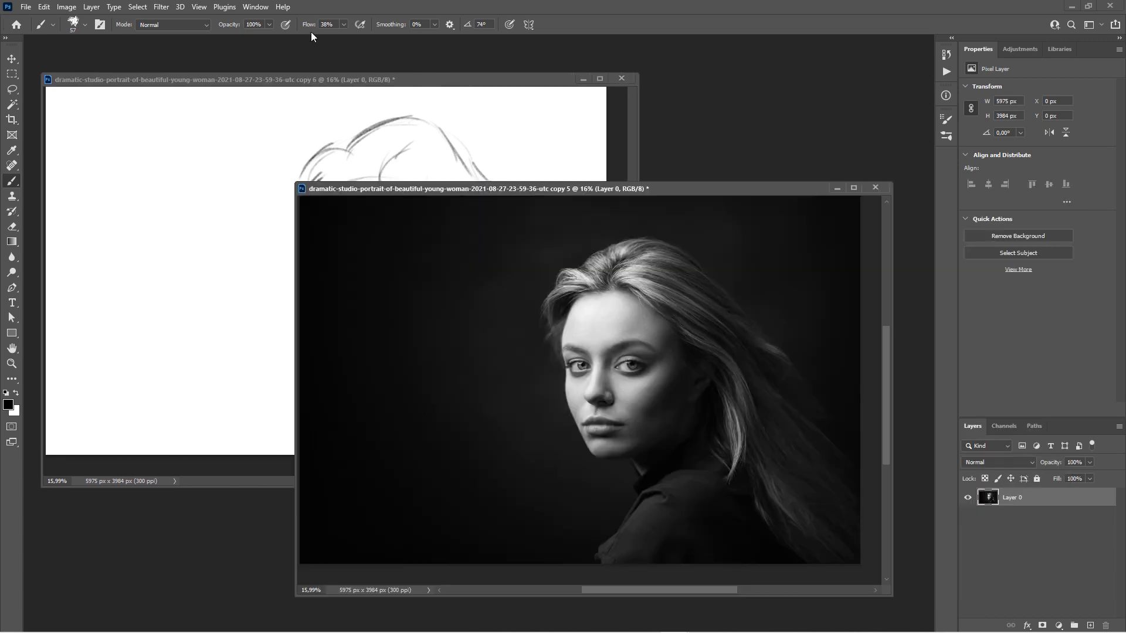
Nudge the sketch window, then drag the reference photo window right so the sketched face shows beside it.
{"action": "left_click", "coordinate": [262, 9]}
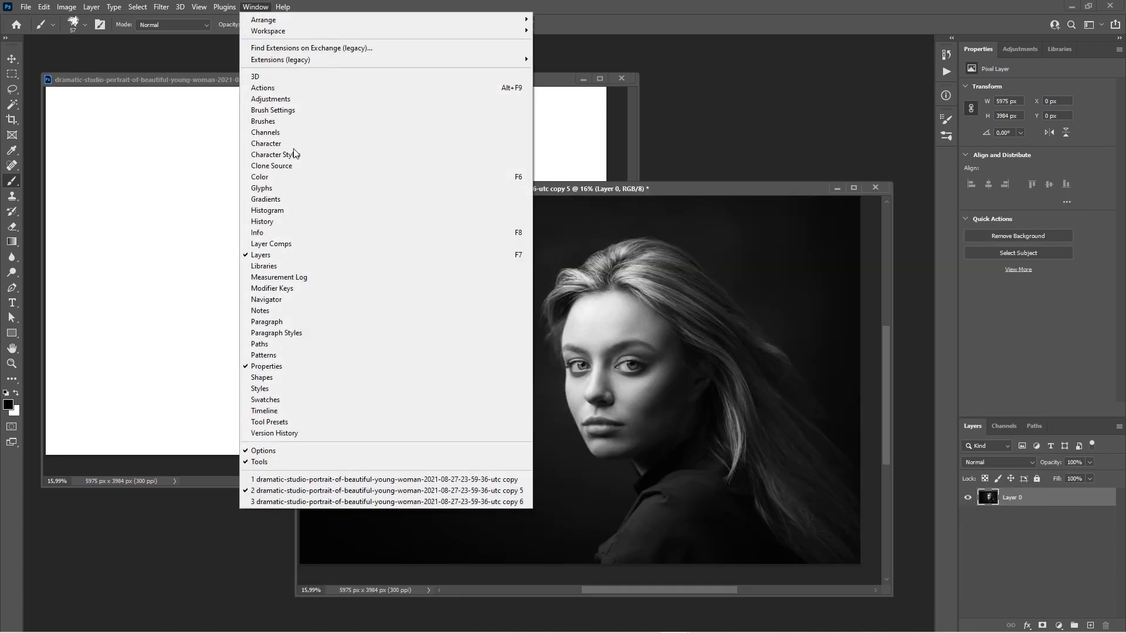
{"action": "left_click", "coordinate": [193, 77]}
{"action": "left_click_drag", "start_coordinate": [460, 81], "coordinate": [460, 78]}
{"action": "mouse_move", "coordinate": [668, 192]}
{"action": "left_mouse_down"}
{"action": "mouse_move", "coordinate": [809, 202]}
{"action": "mouse_move", "coordinate": [785, 179]}
{"action": "left_mouse_up"}
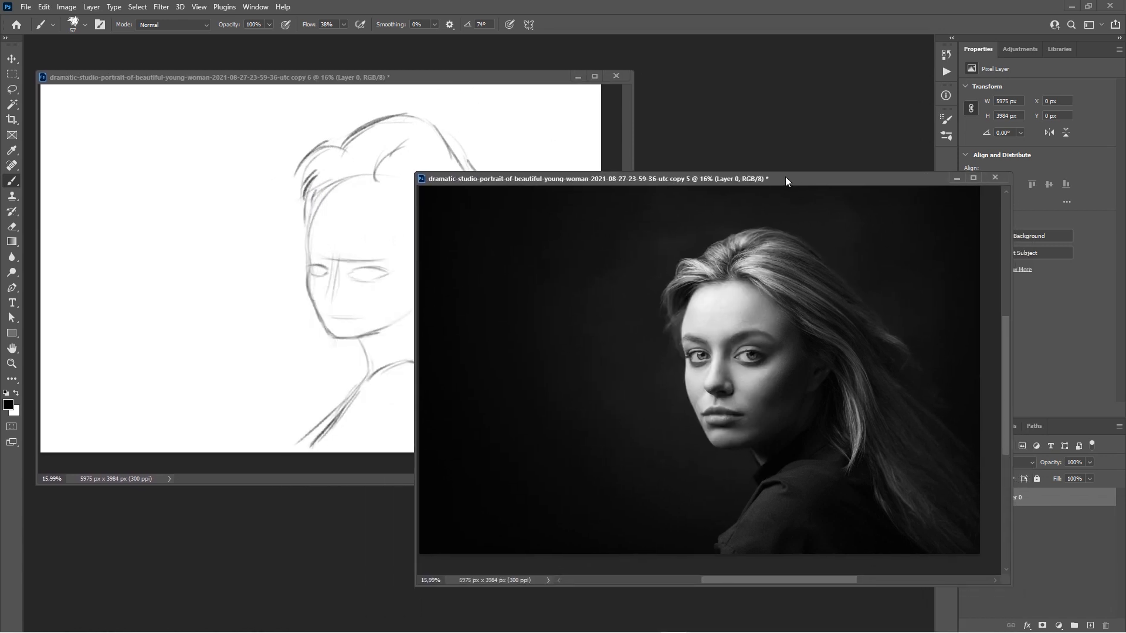